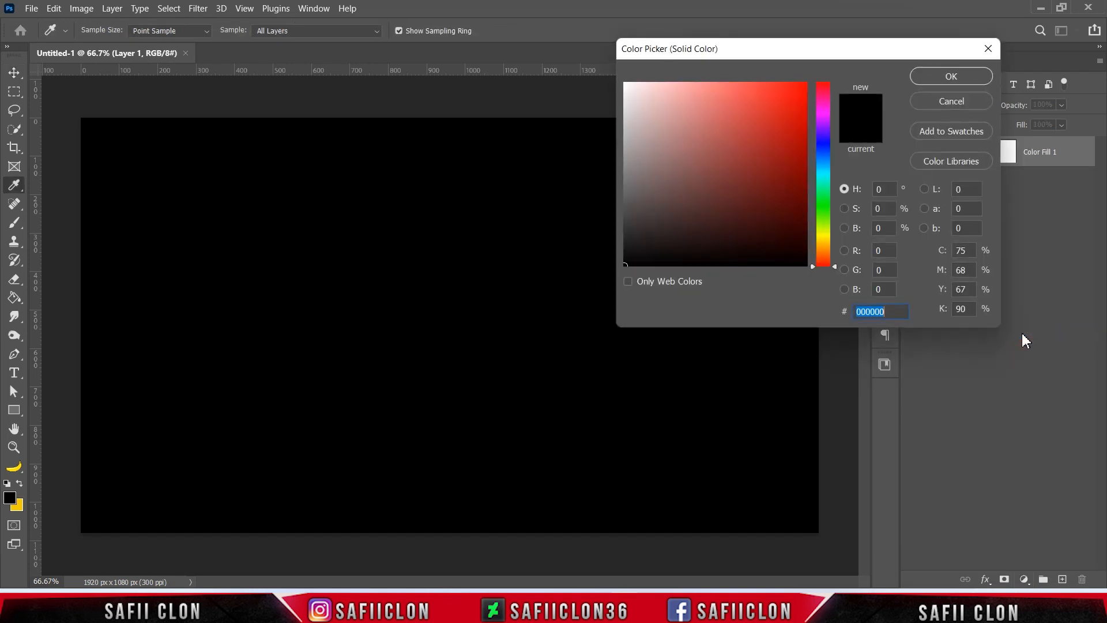
# Set the solid color fill layer to white (ffffff) and toggle its visibility to compare
pyautogui.write('ffffff')
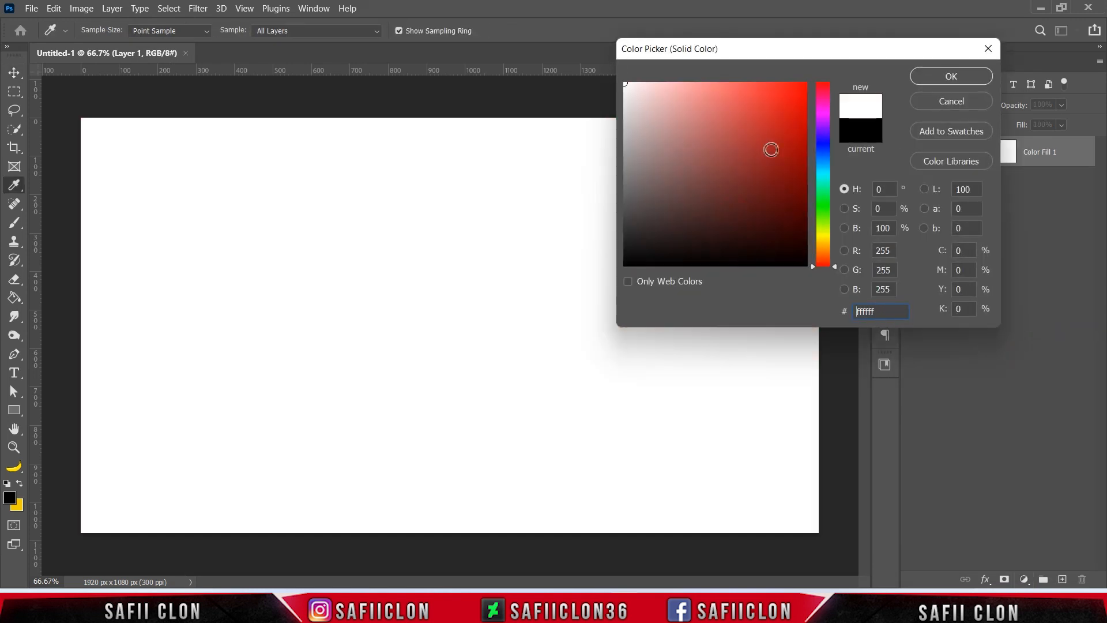
pyautogui.click(950, 76)
pyautogui.click(911, 153)
pyautogui.click(912, 153)
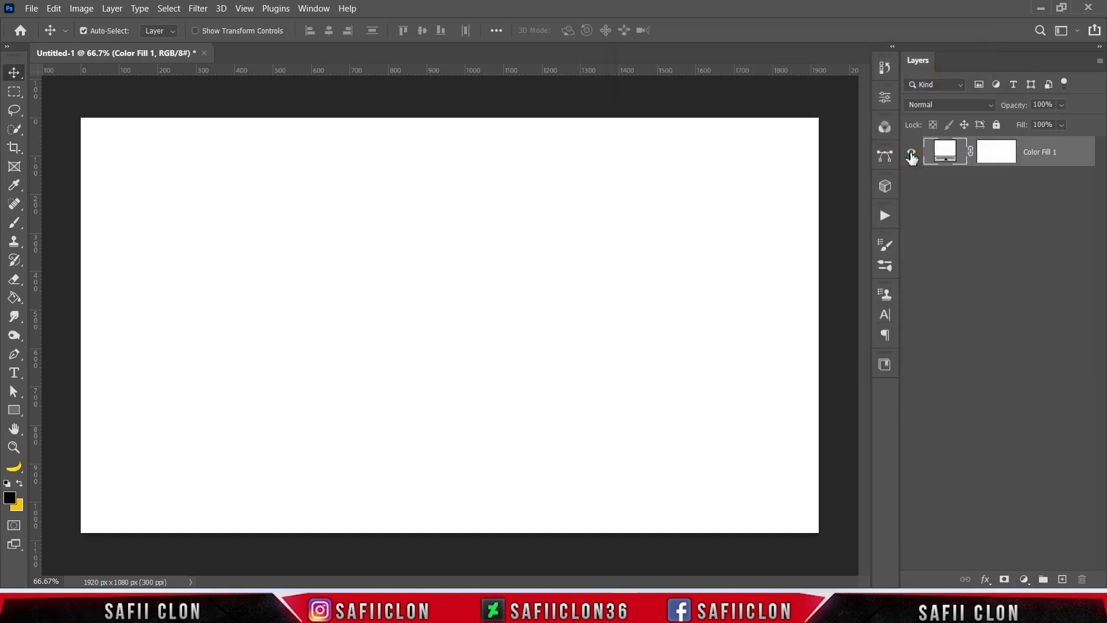
# Set the background color swatch to white (ffffff) and return to the Move tool
pyautogui.click(20, 508)
pyautogui.write('ffffff')
pyautogui.click(950, 77)
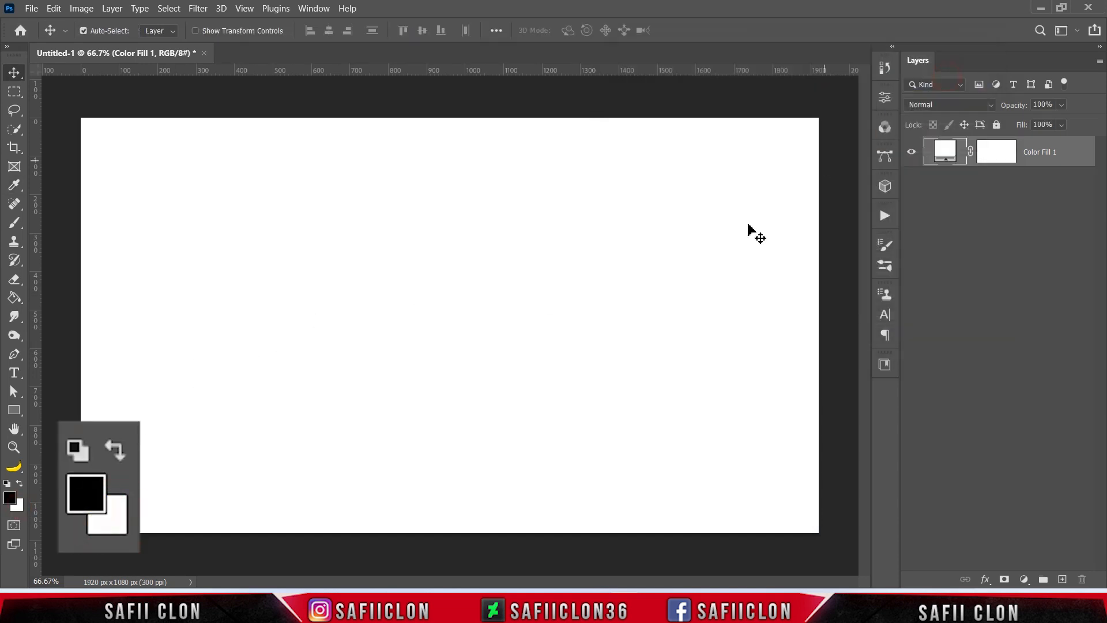
pyautogui.press('v')
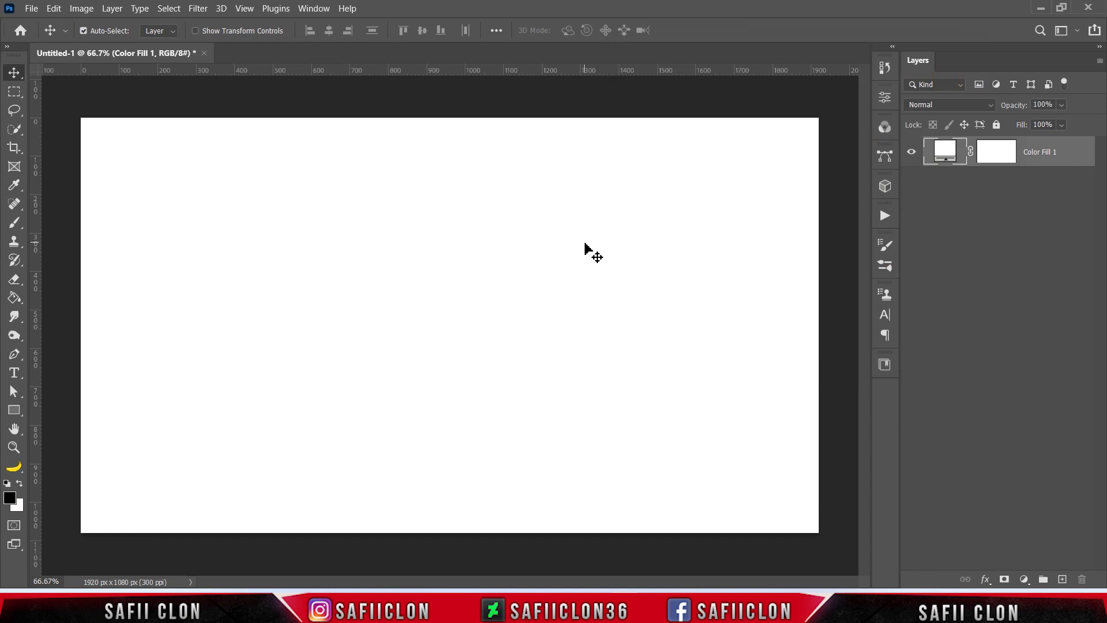
# Convert the white fill layer to a smart object through the Filter Gallery and choose the Halftone Pattern sketch filter
pyautogui.click(199, 10)
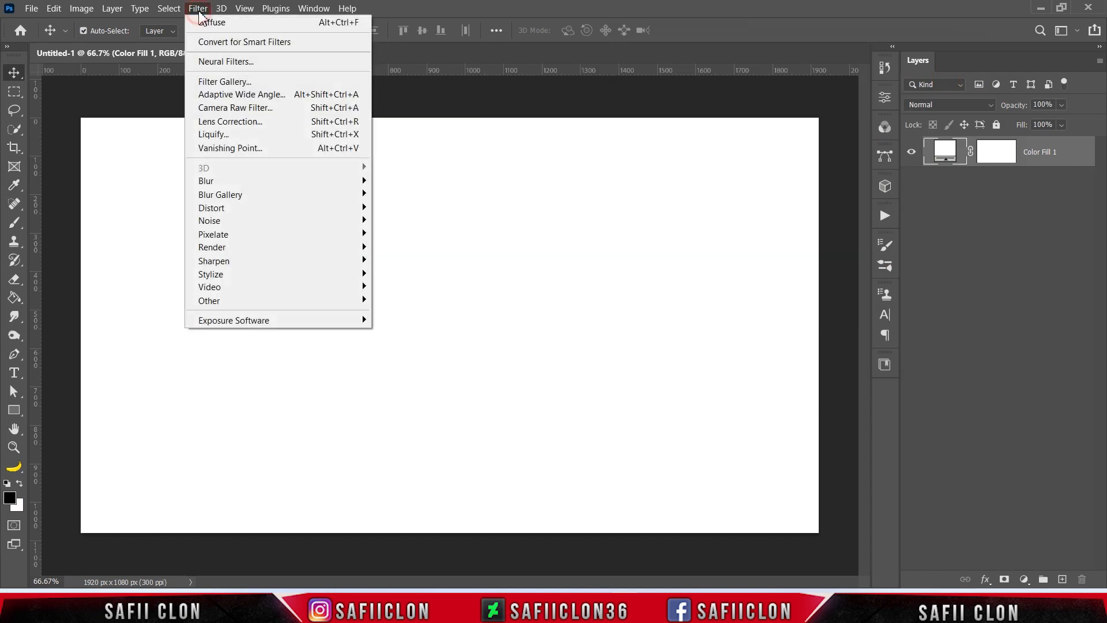
pyautogui.click(230, 82)
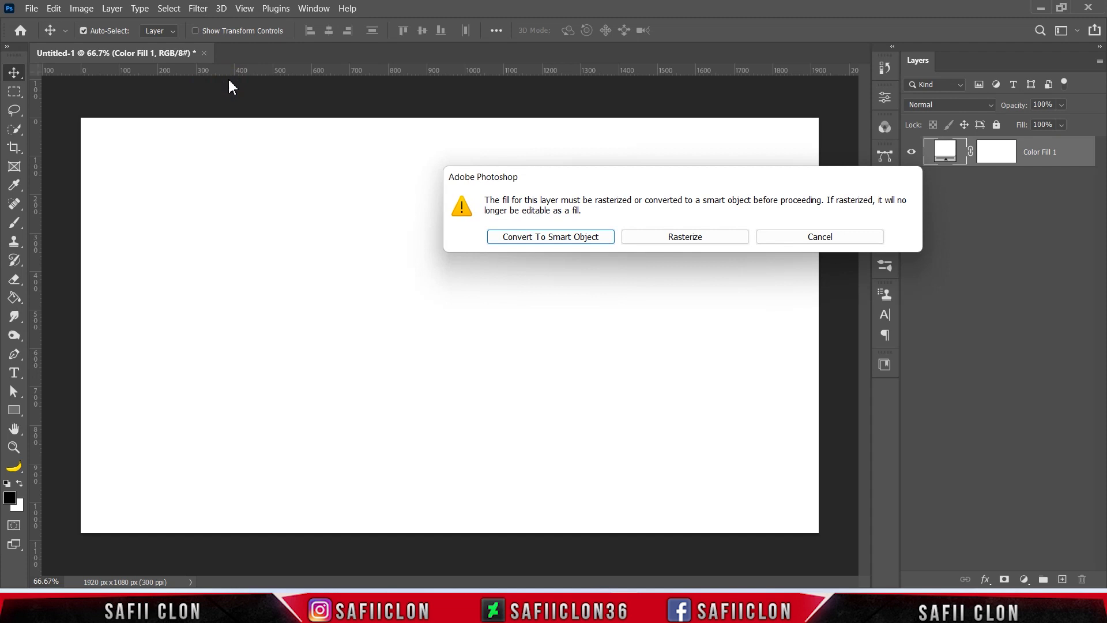
pyautogui.click(549, 237)
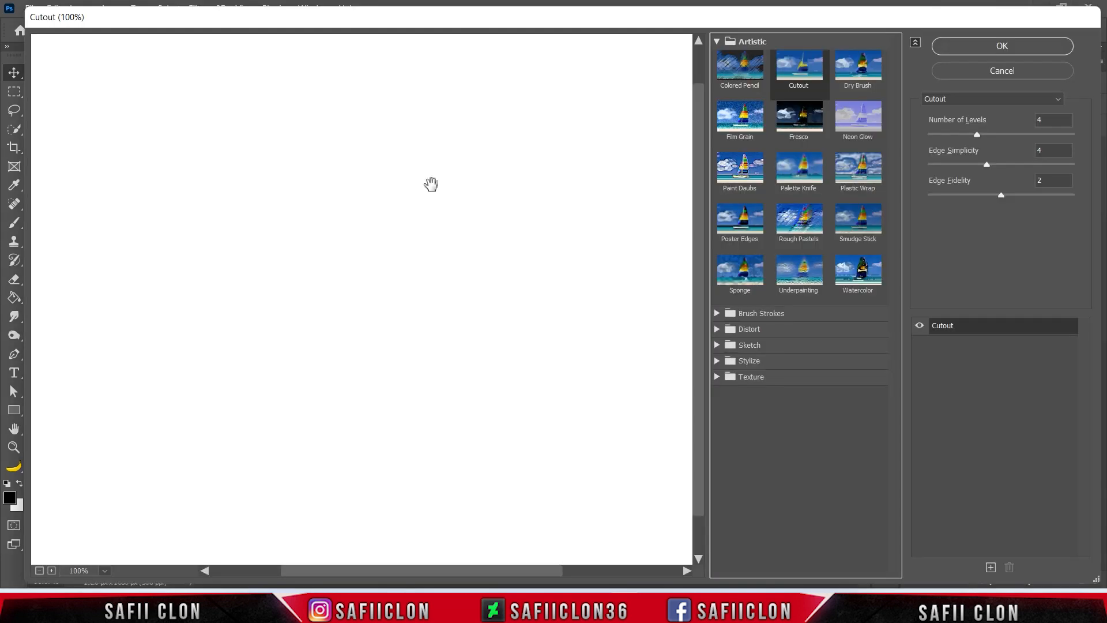
pyautogui.click(719, 42)
pyautogui.click(750, 89)
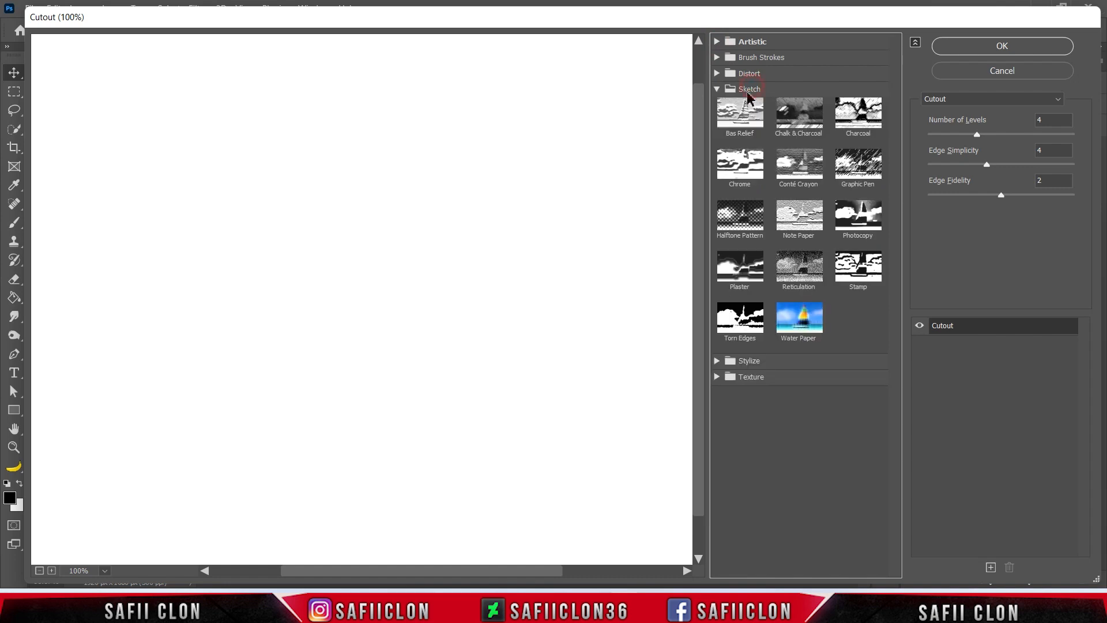
pyautogui.click(748, 222)
pyautogui.hotkey('ctrl', '-')
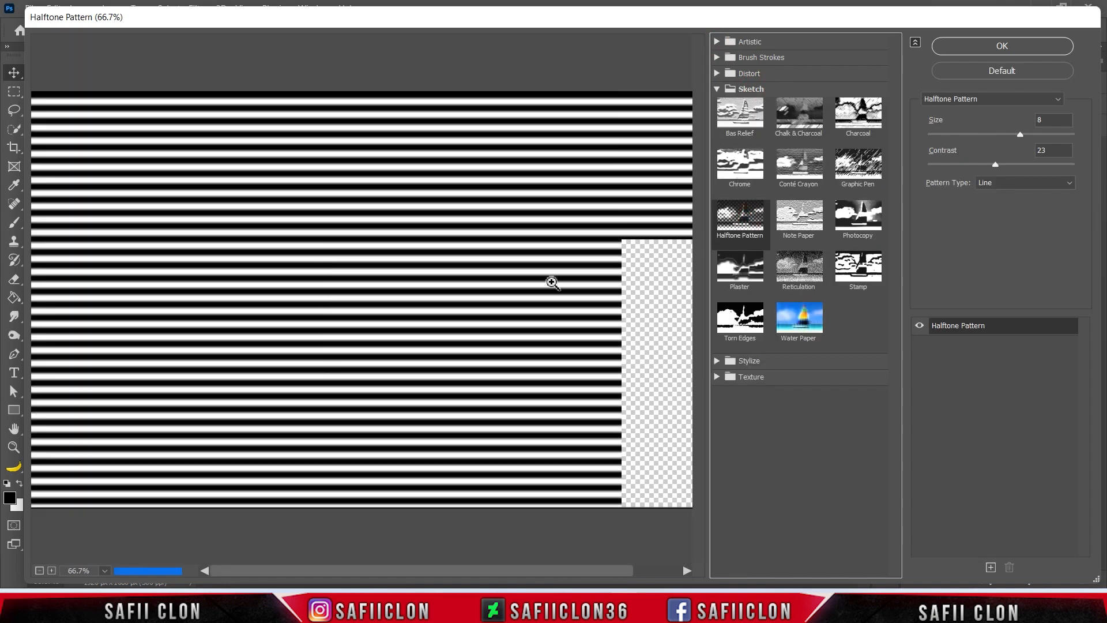
# Set the halftone pattern type to Dot, reduce its size and contrast, and apply the filter
pyautogui.click(1015, 183)
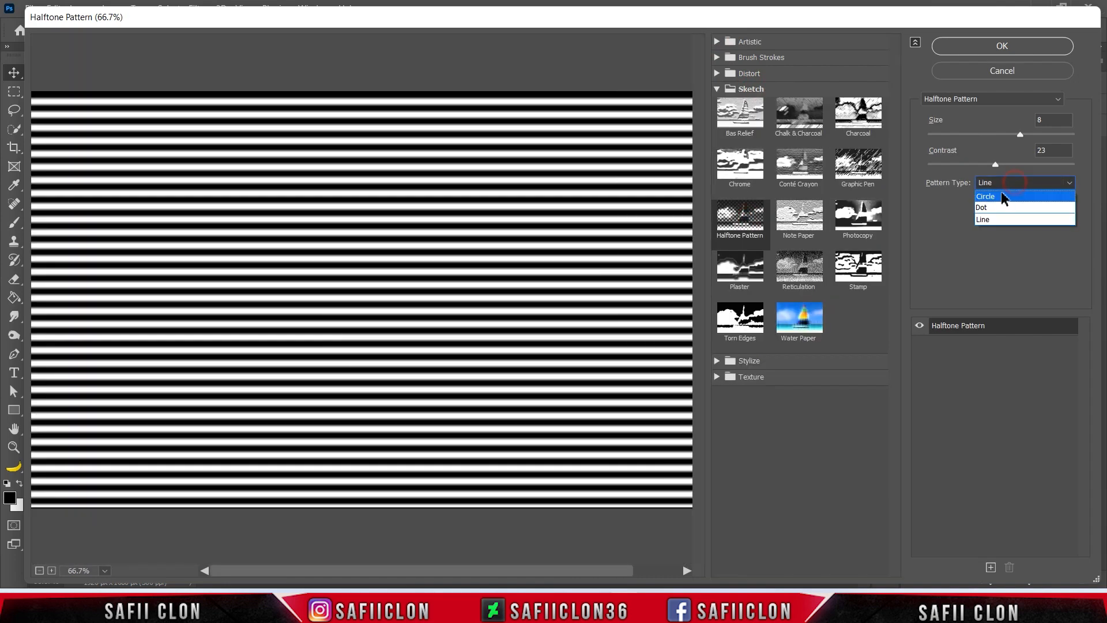
pyautogui.click(999, 204)
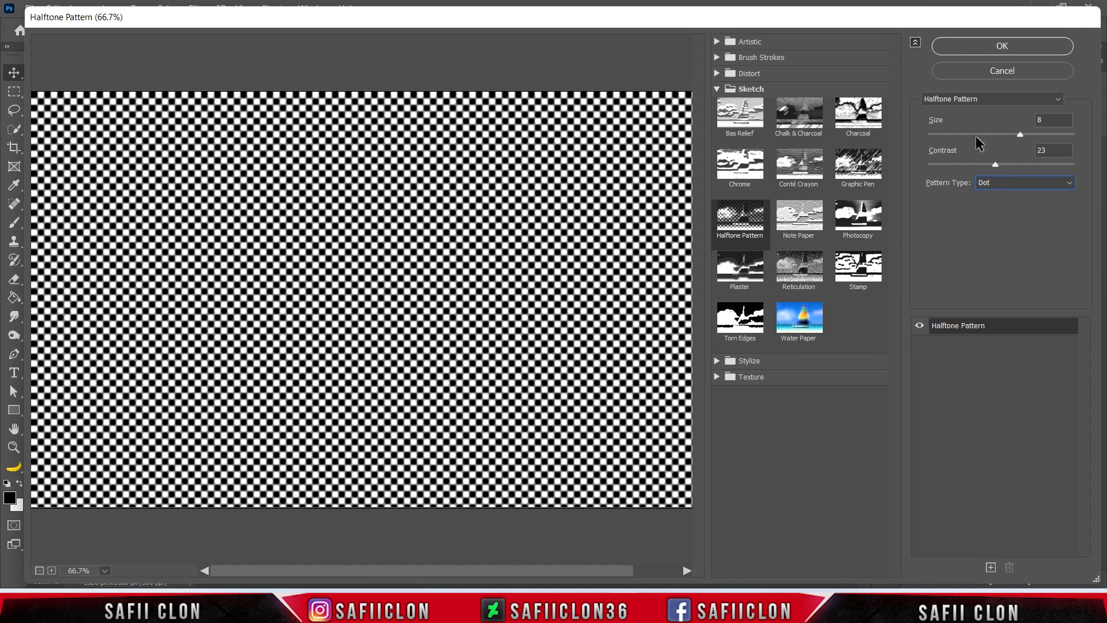
pyautogui.moveTo(975, 135); pyautogui.dragTo(943, 161)
pyautogui.click(1002, 48)
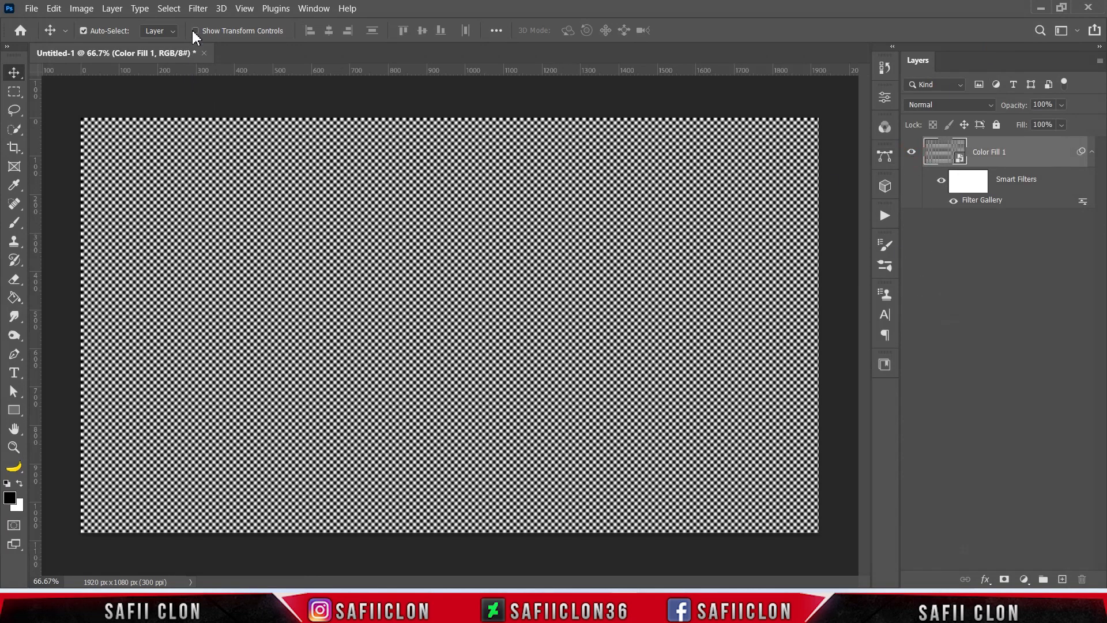
# Apply the Diffuse stylize filter to the halftone layer in Darken Only mode
pyautogui.click(197, 8)
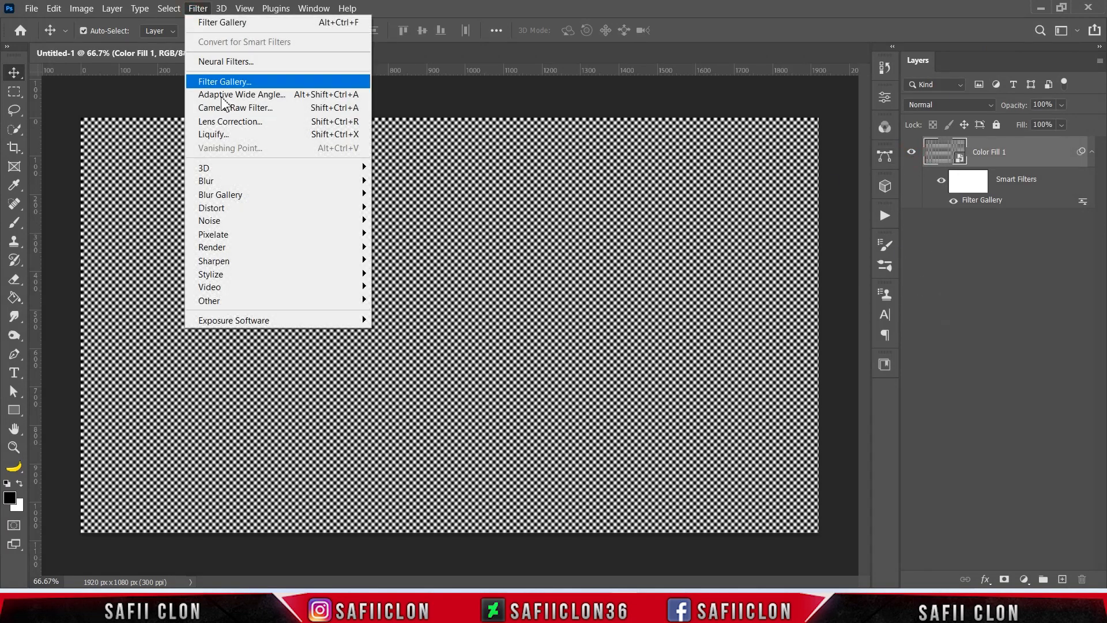
pyautogui.moveTo(247, 279)
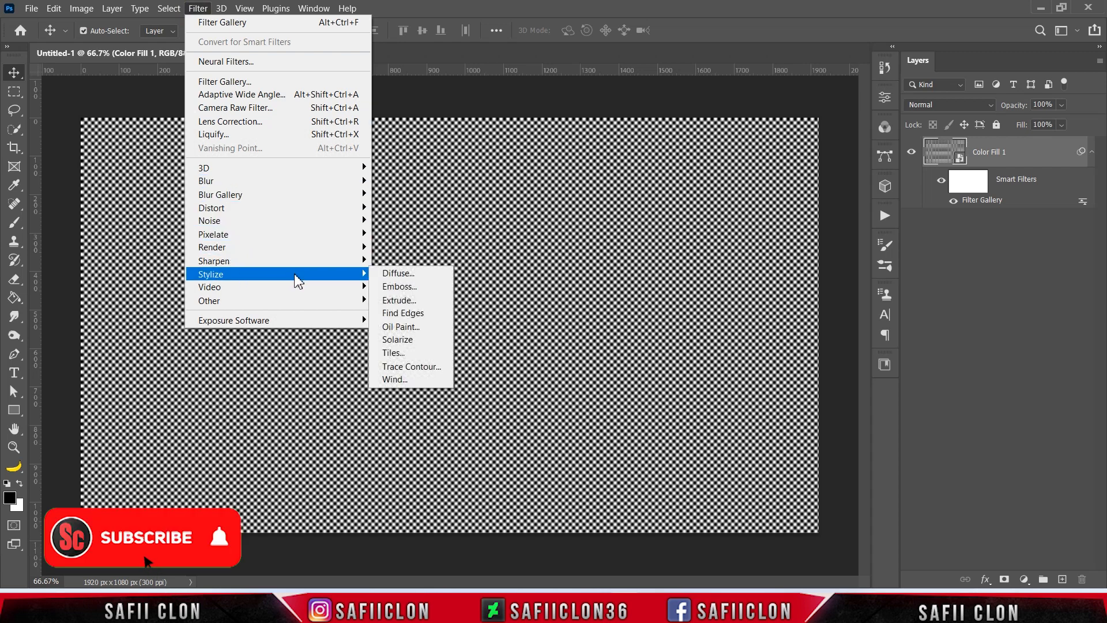
pyautogui.click(397, 273)
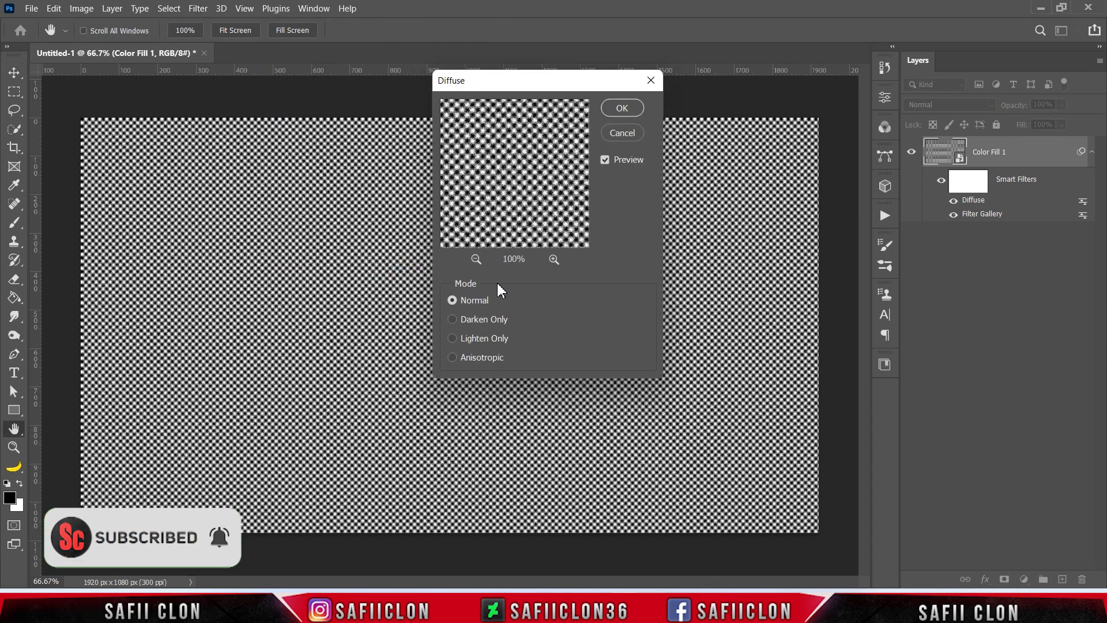
pyautogui.click(479, 322)
pyautogui.click(620, 107)
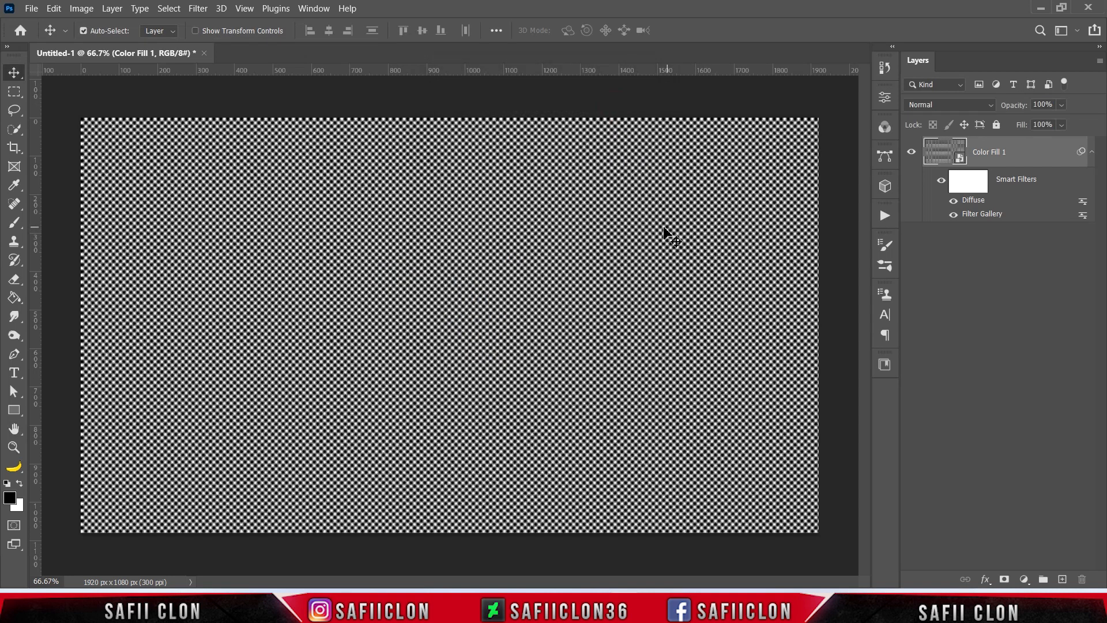
# Add monochromatic Gaussian noise with a slightly higher amount to the halftone layer and toggle the layer's visibility to compare
pyautogui.click(199, 9)
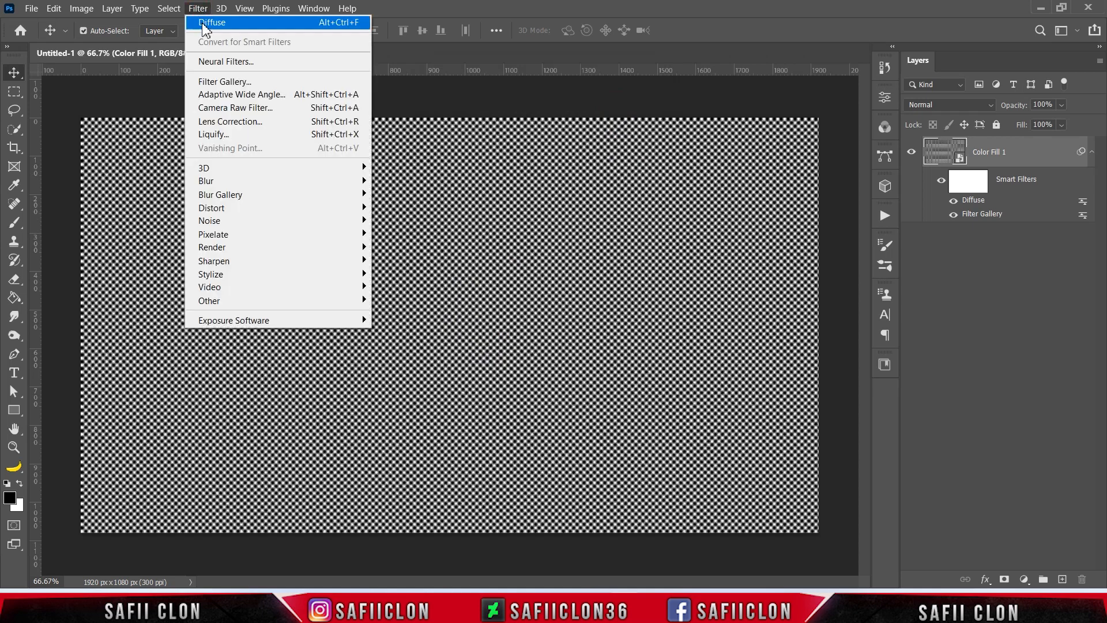
pyautogui.moveTo(275, 223)
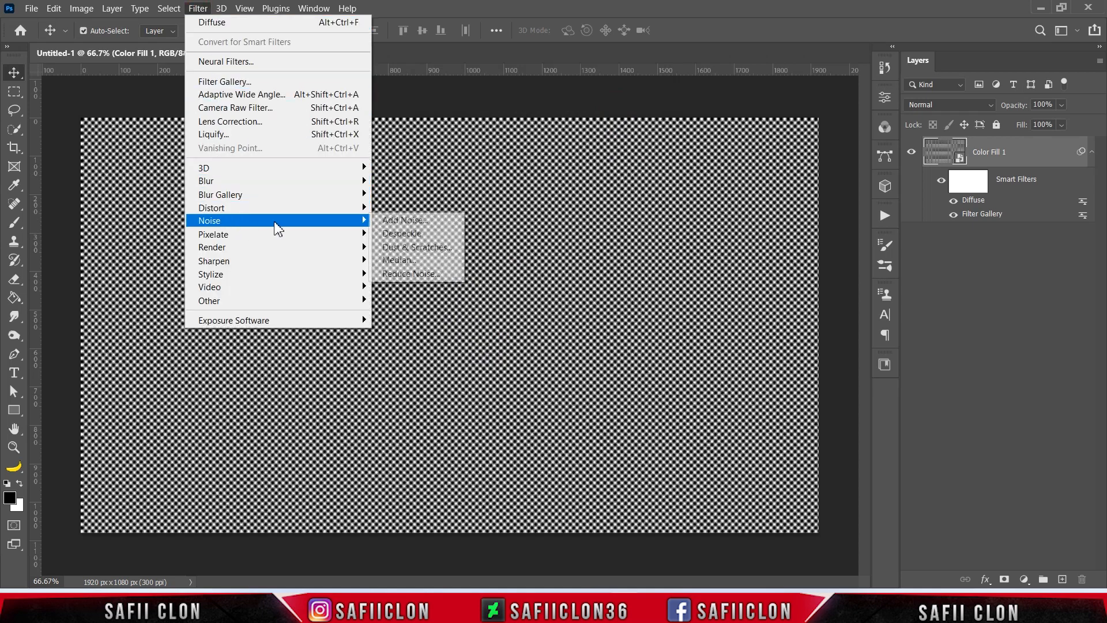
pyautogui.click(415, 224)
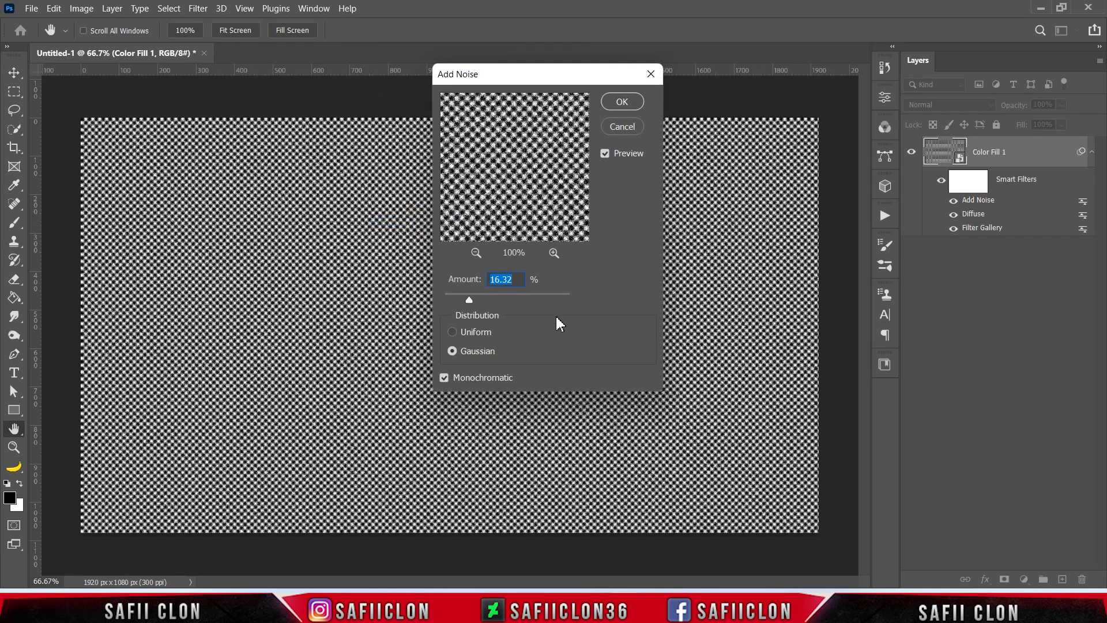
pyautogui.click(470, 352)
pyautogui.moveTo(469, 299); pyautogui.dragTo(473, 296)
pyautogui.click(621, 102)
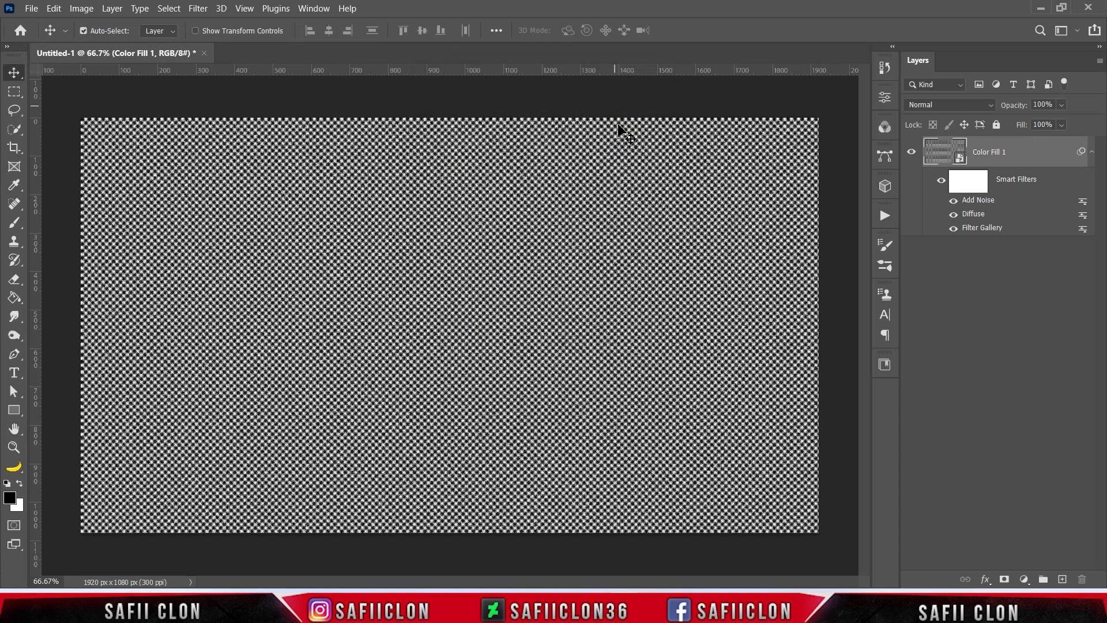
pyautogui.click(913, 153)
pyautogui.click(912, 153)
# Add a solid color fill layer in blue (1340b8) above the halftone layer
pyautogui.click(1026, 579)
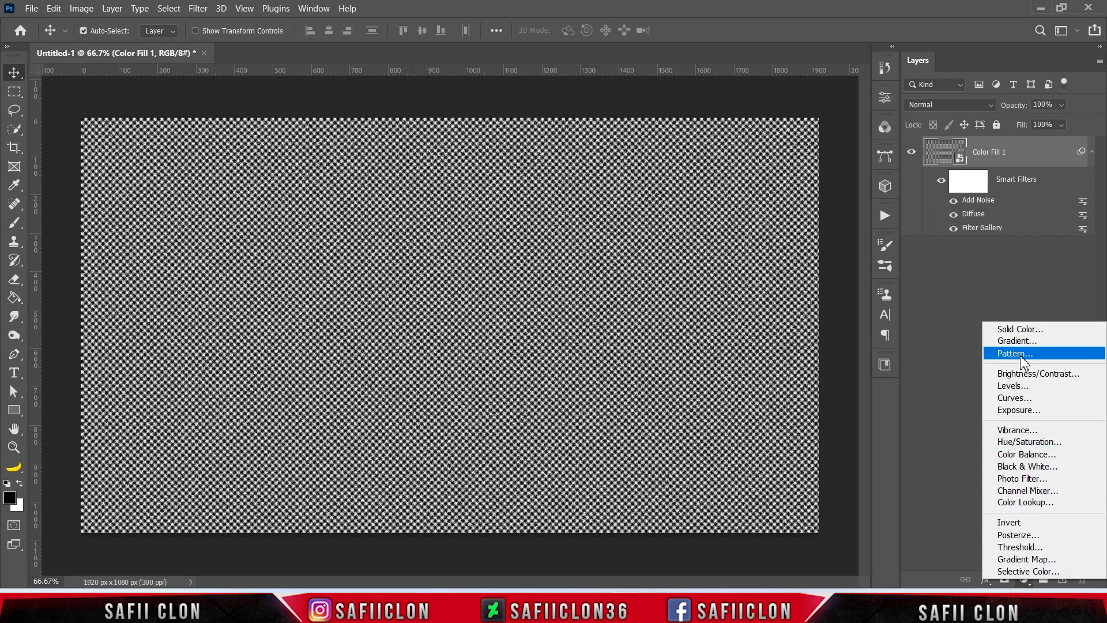
pyautogui.click(1021, 329)
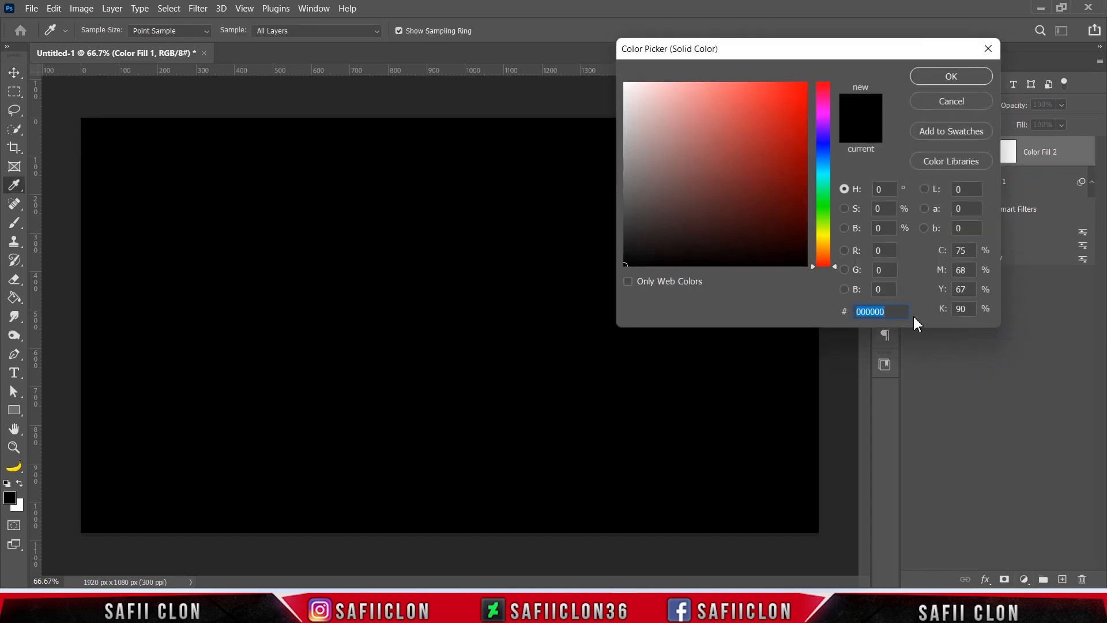
pyautogui.doubleClick(891, 311)
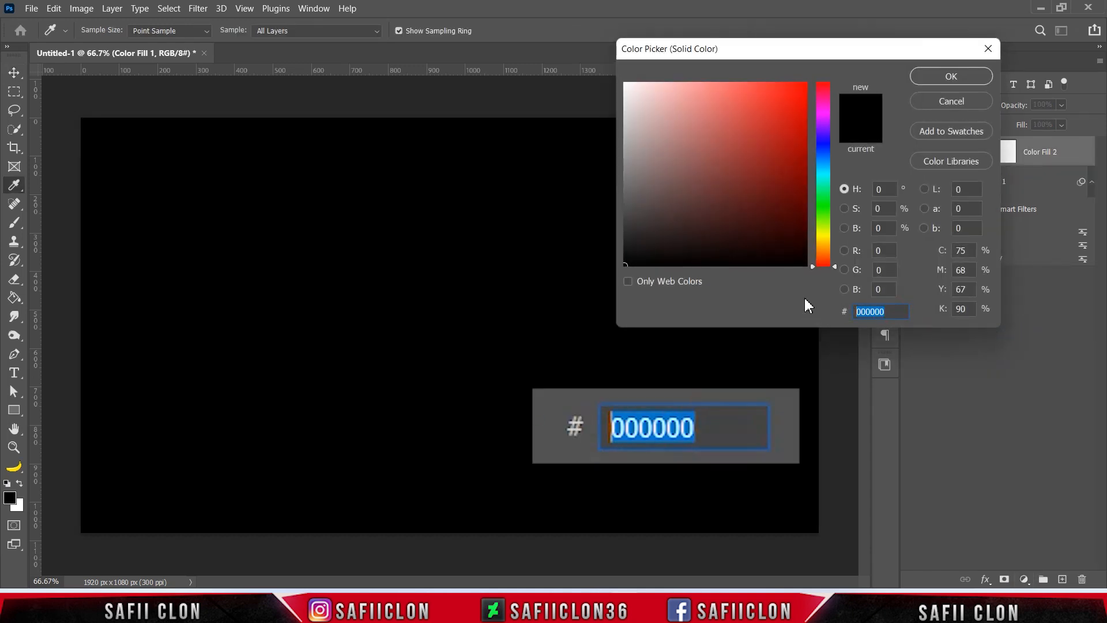
pyautogui.write('1340')
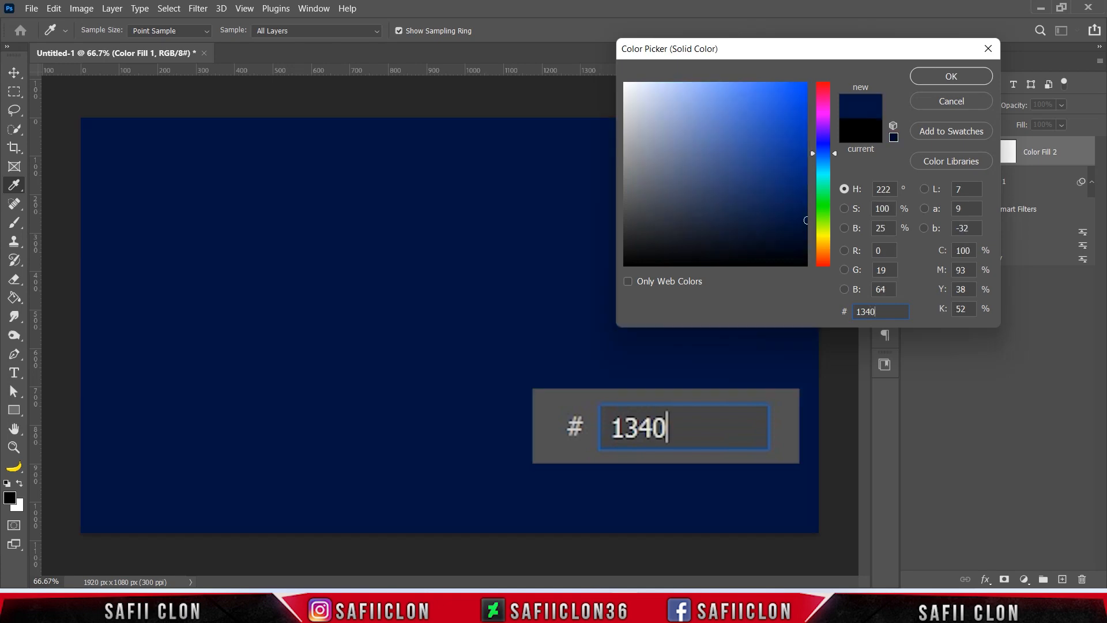
pyautogui.write('b8')
pyautogui.doubleClick(867, 314)
pyautogui.click(952, 76)
pyautogui.click(912, 153)
pyautogui.click(911, 152)
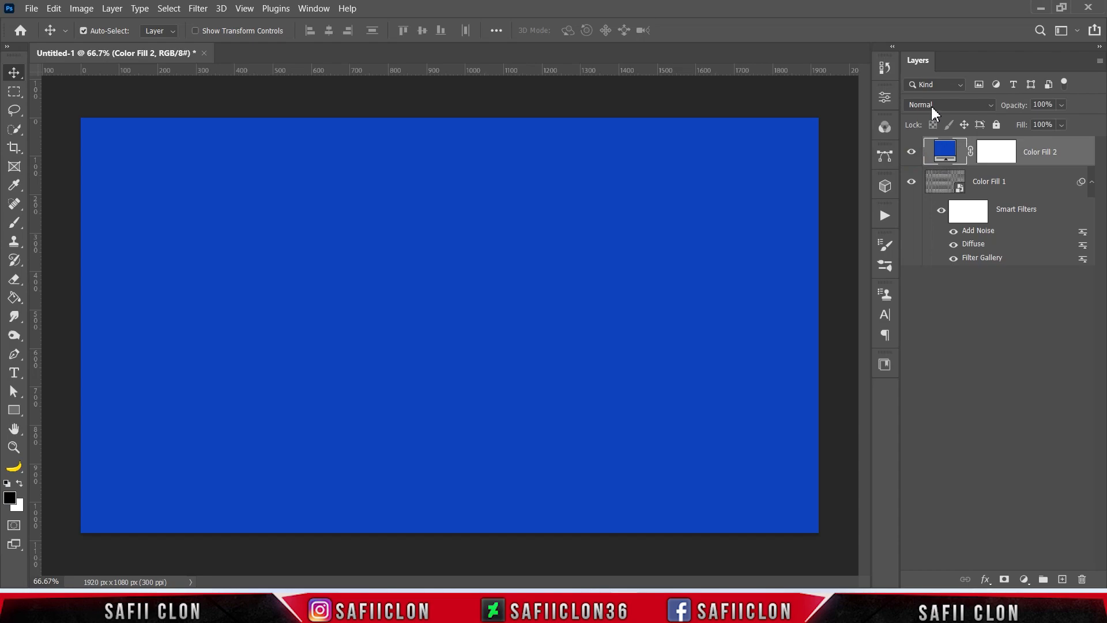
# Set the blue fill layer's blending mode to Color Burn and compare the image with the layer hidden and shown
pyautogui.click(934, 107)
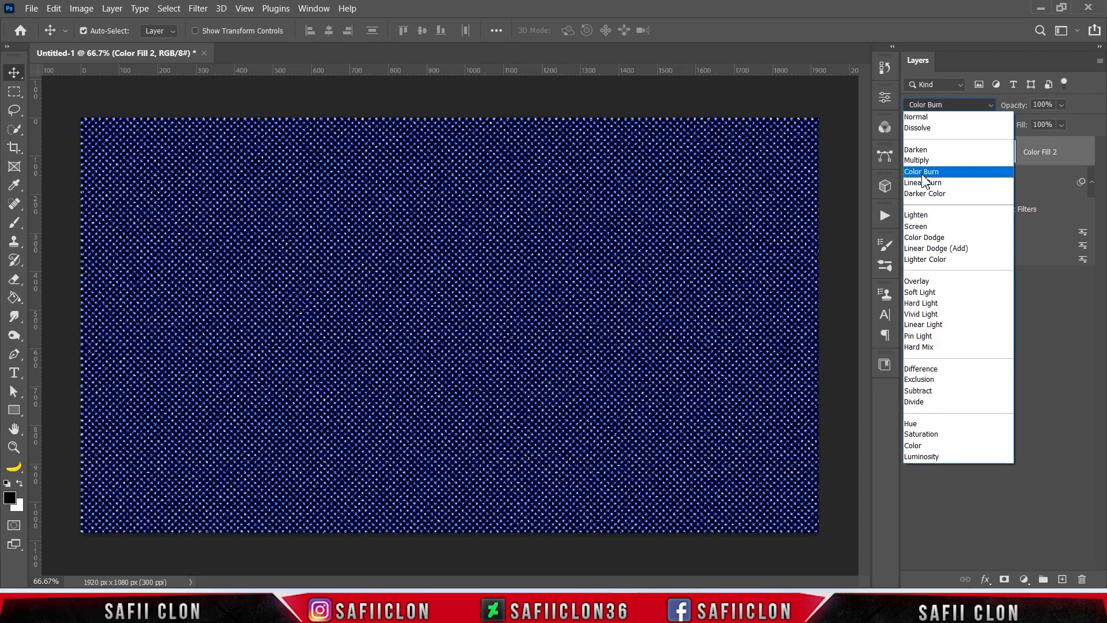
pyautogui.click(923, 175)
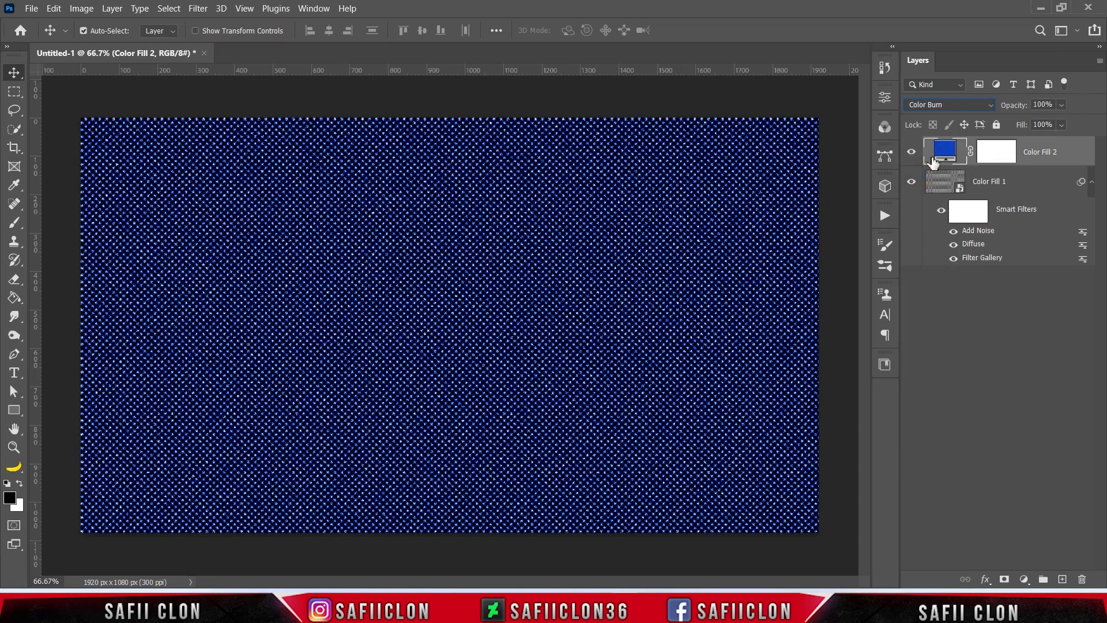
pyautogui.click(913, 153)
pyautogui.click(913, 153)
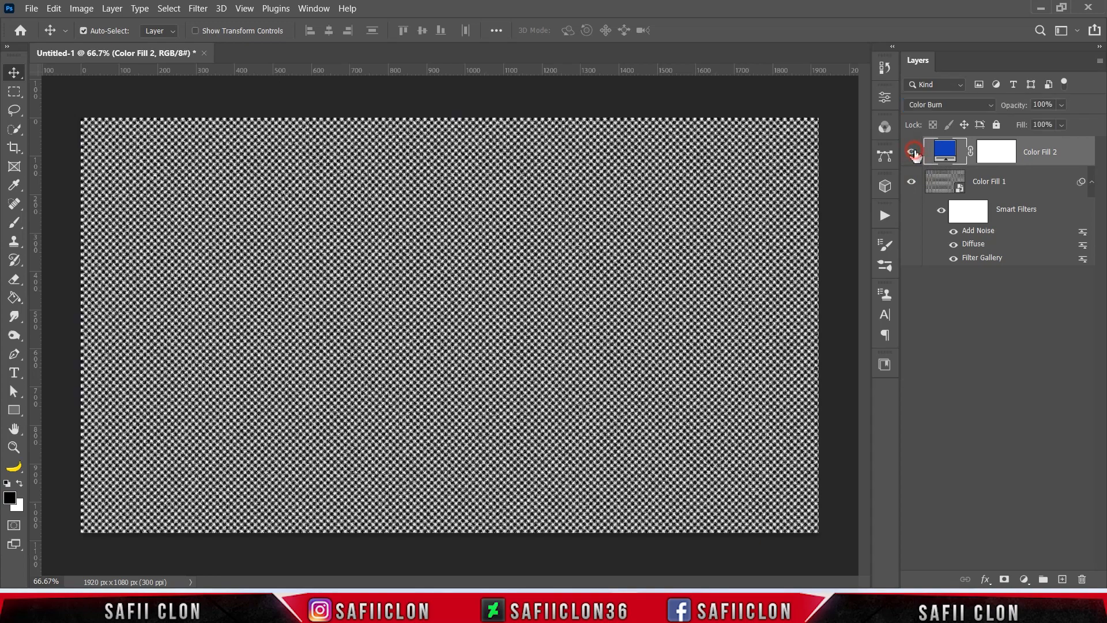
pyautogui.click(913, 153)
pyautogui.click(913, 153)
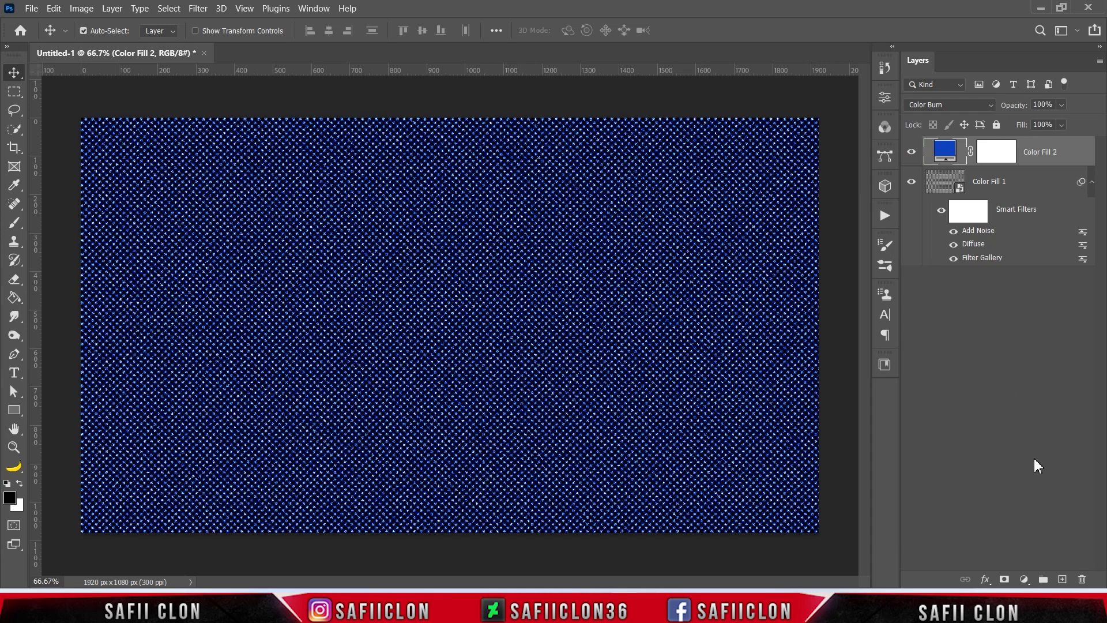
# Add a gradient fill layer above the blue fill and choose the color-to-transparent preset from Basics for it
pyautogui.click(1025, 579)
pyautogui.click(1007, 340)
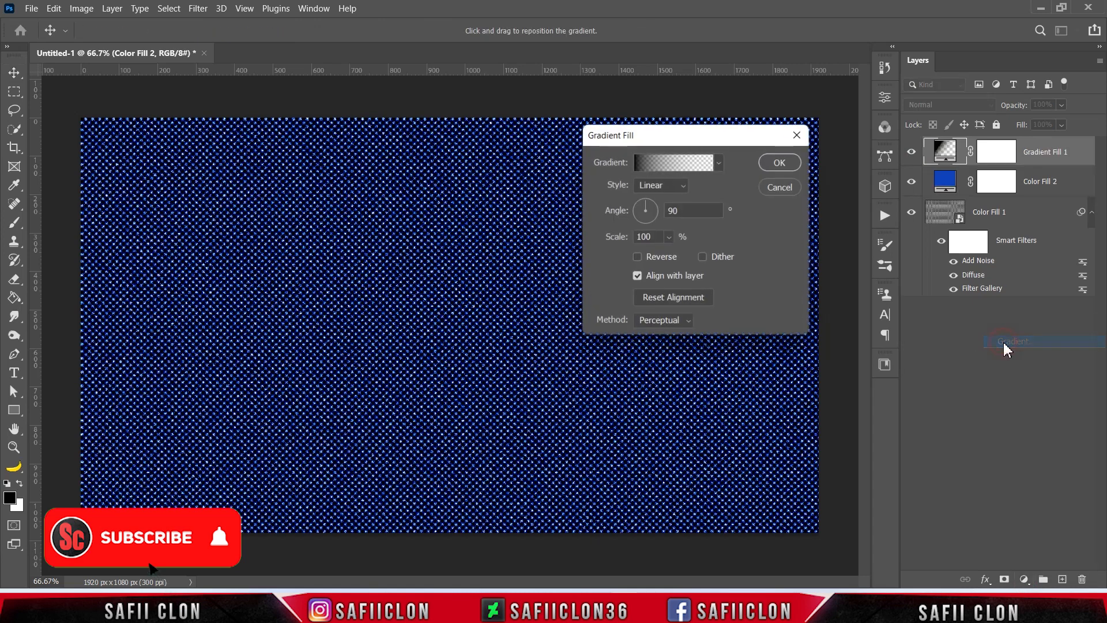
pyautogui.click(664, 162)
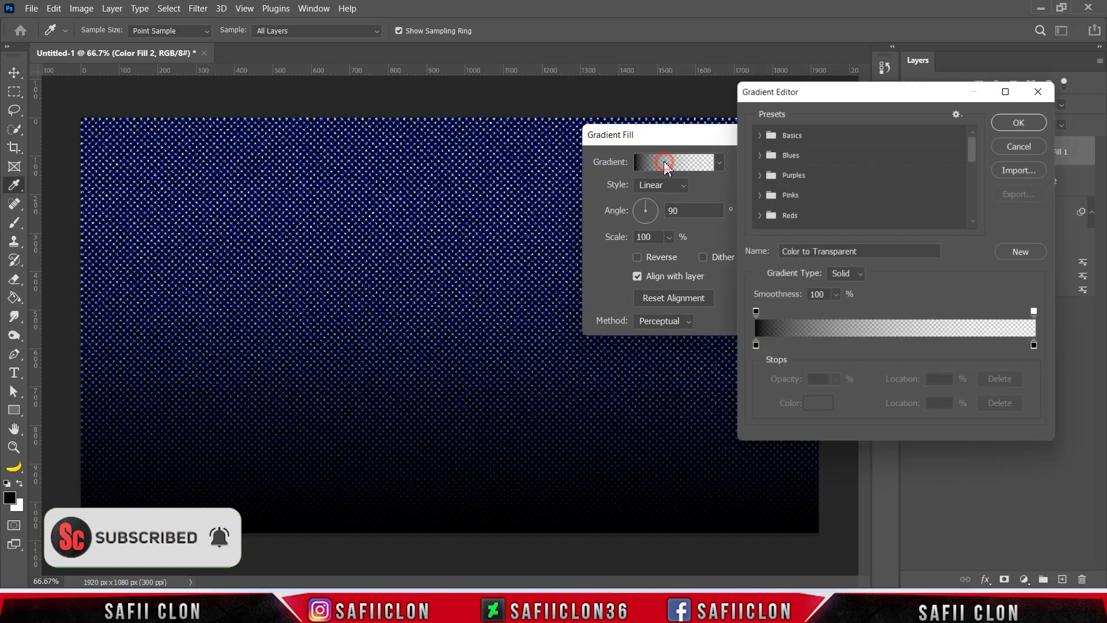
pyautogui.click(762, 130)
pyautogui.click(798, 155)
# Set both color stops of the gradient to white (ffffff) and accept the edited gradient
pyautogui.click(751, 350)
pyautogui.click(814, 411)
pyautogui.write('ffffff')
pyautogui.click(927, 81)
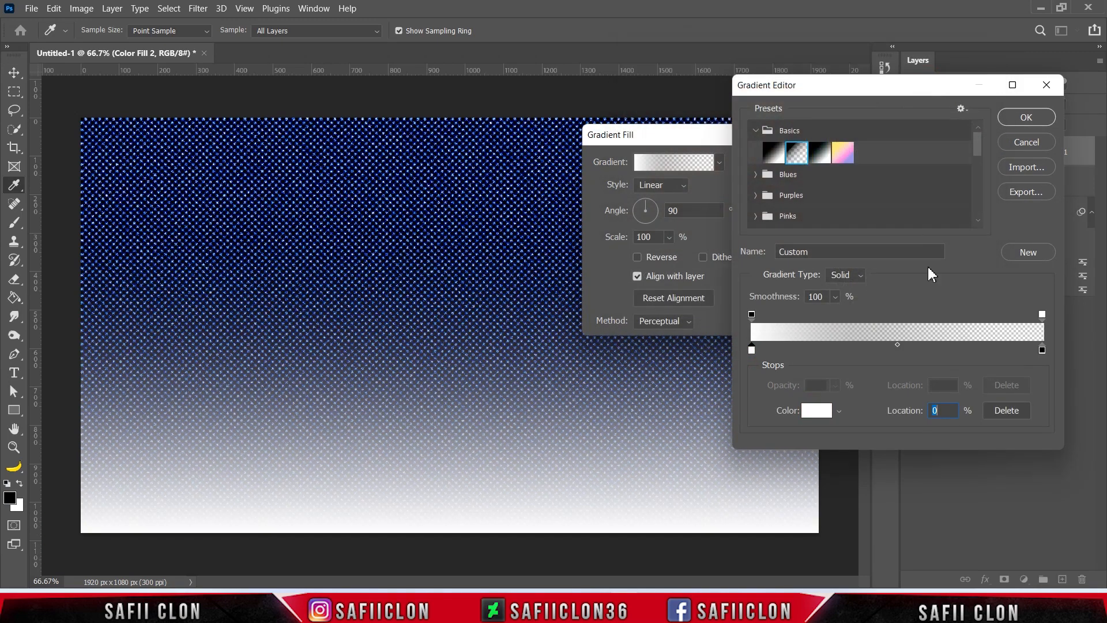
pyautogui.click(1043, 352)
pyautogui.click(824, 410)
pyautogui.write('ffffff')
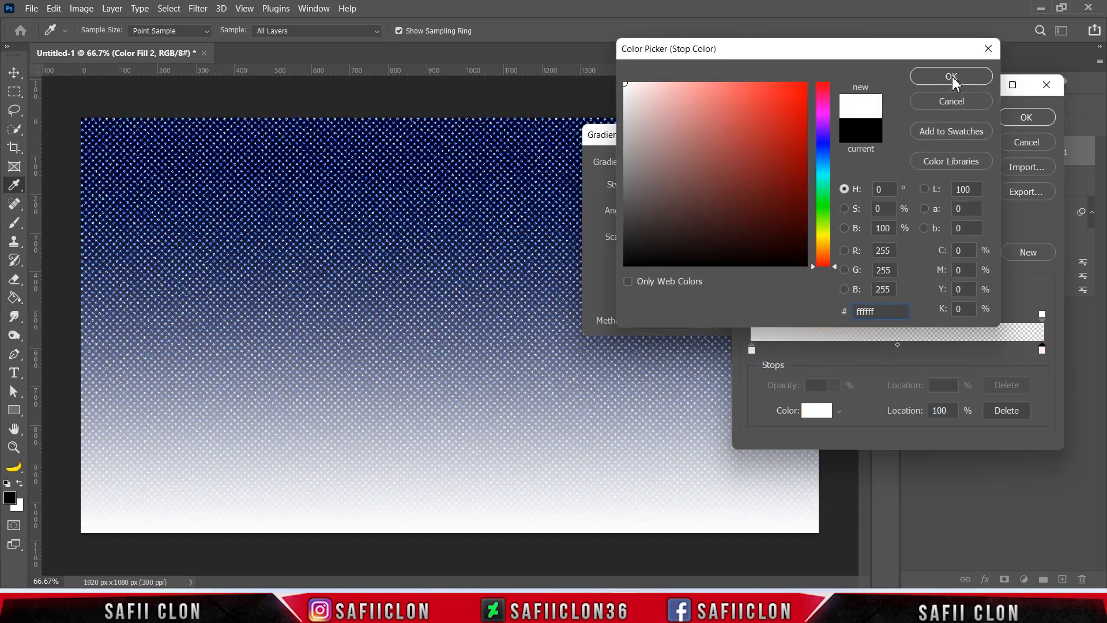
pyautogui.click(952, 78)
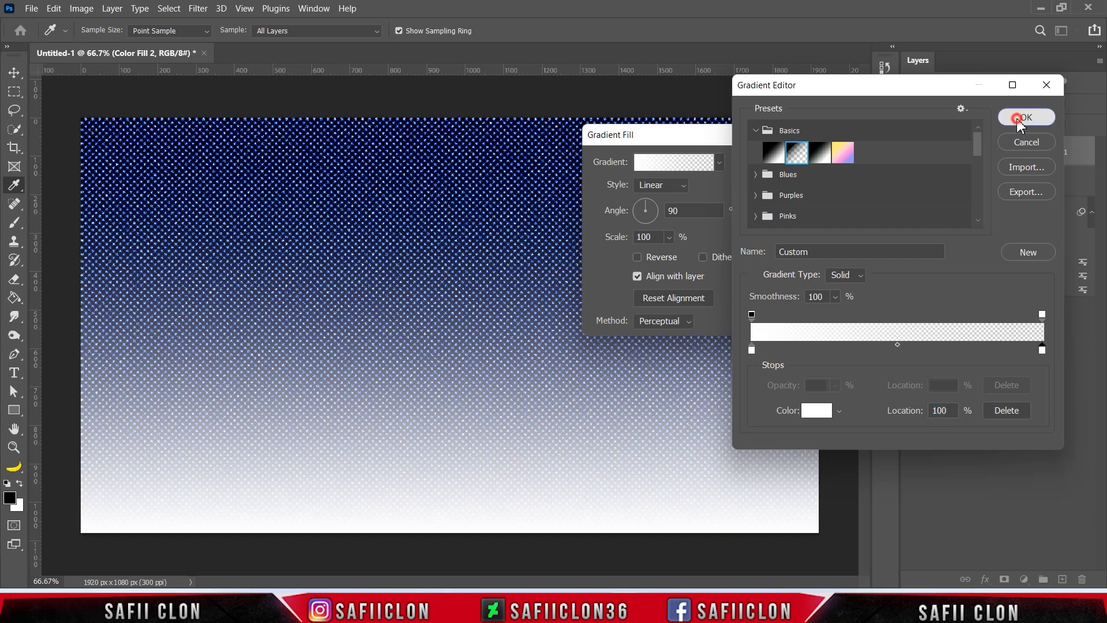
pyautogui.click(1019, 119)
# Shift the white gradient downward so it fades in over the lower part of the canvas, and accept the gradient fill
pyautogui.moveTo(470, 401); pyautogui.dragTo(460, 520)
pyautogui.moveTo(476, 465)
pyautogui.mouseDown()
pyautogui.moveTo(478, 503)
pyautogui.moveTo(476, 463)
pyautogui.mouseUp()
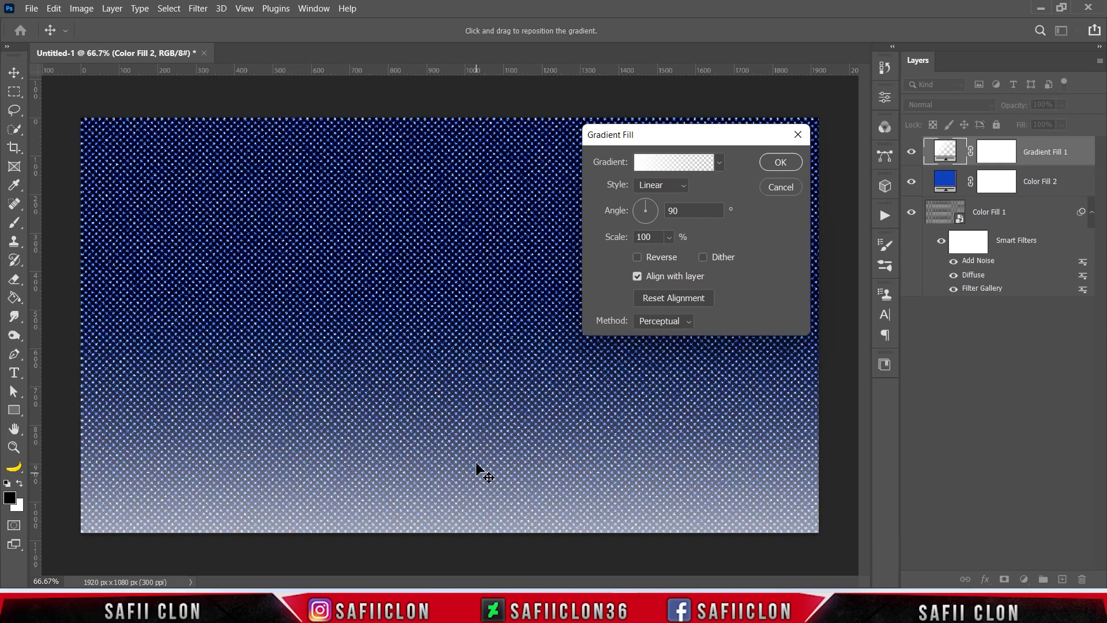
pyautogui.click(780, 165)
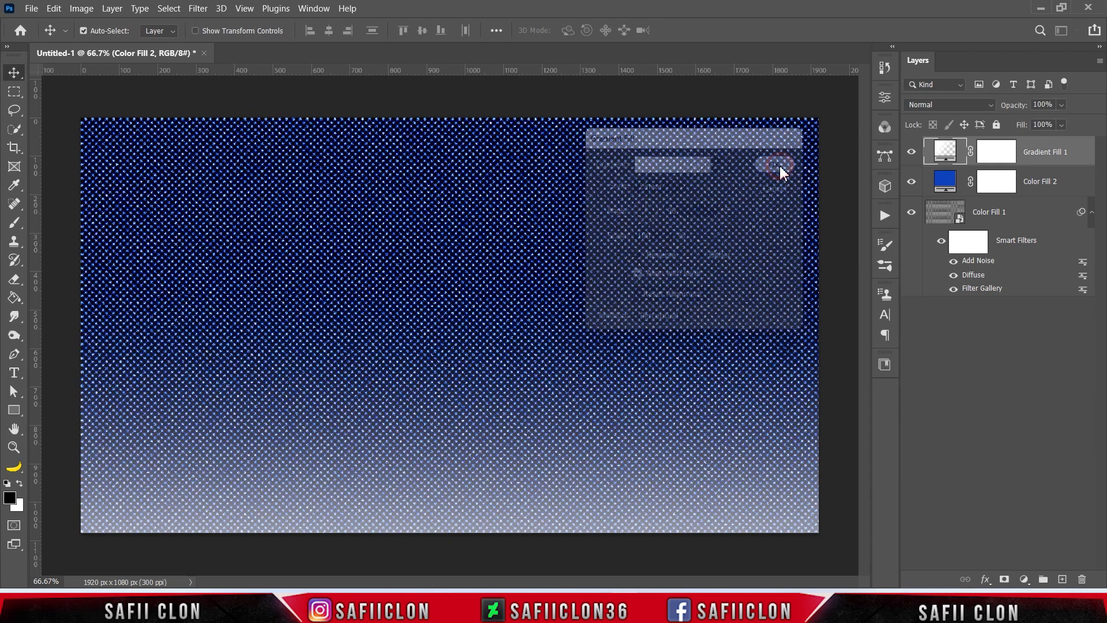
# Set the white gradient layer's blending mode to Linear Dodge (Add) and place it below the blue fill layer
pyautogui.click(970, 105)
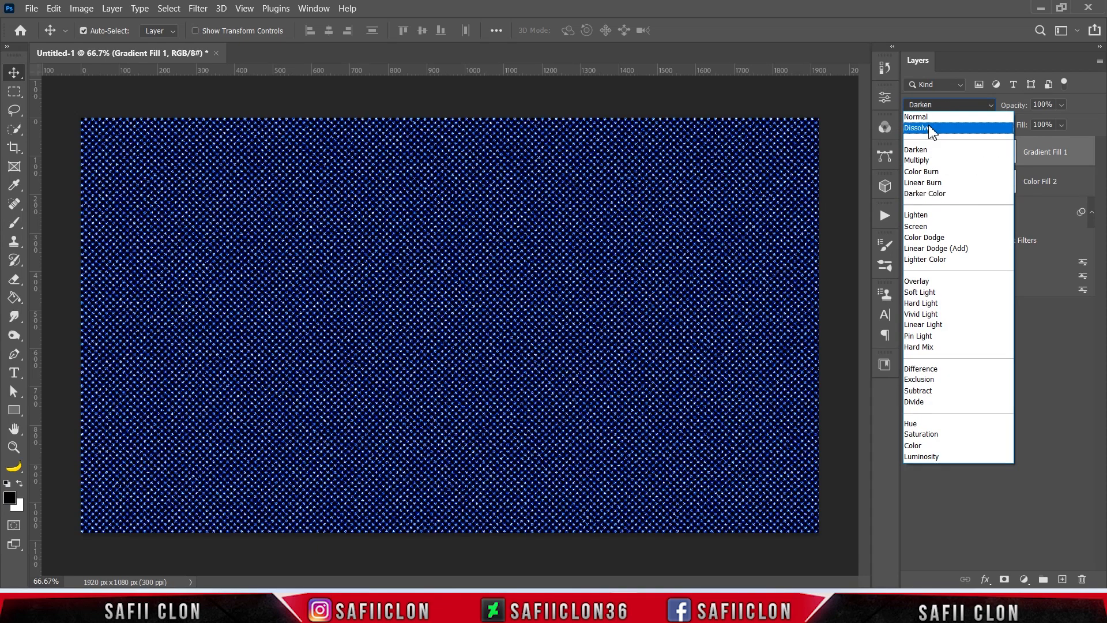
pyautogui.click(938, 249)
pyautogui.moveTo(1041, 148); pyautogui.dragTo(1044, 200)
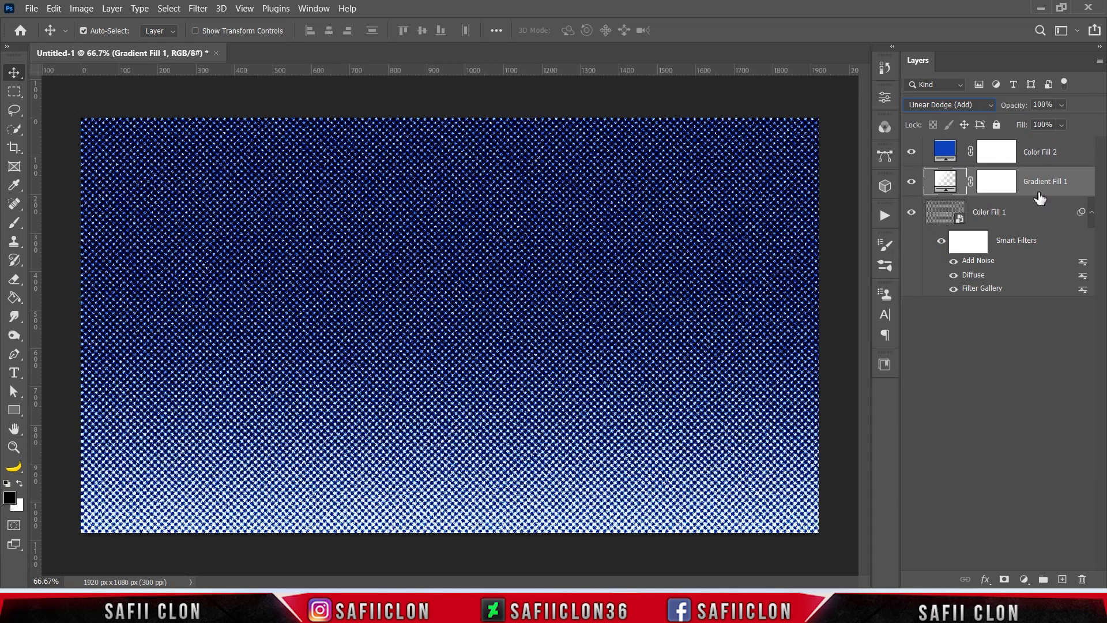
pyautogui.click(912, 181)
pyautogui.click(911, 182)
# Reduce the white gradient layer's fill to 42% and compare the image with the layer hidden and shown
pyautogui.click(1062, 125)
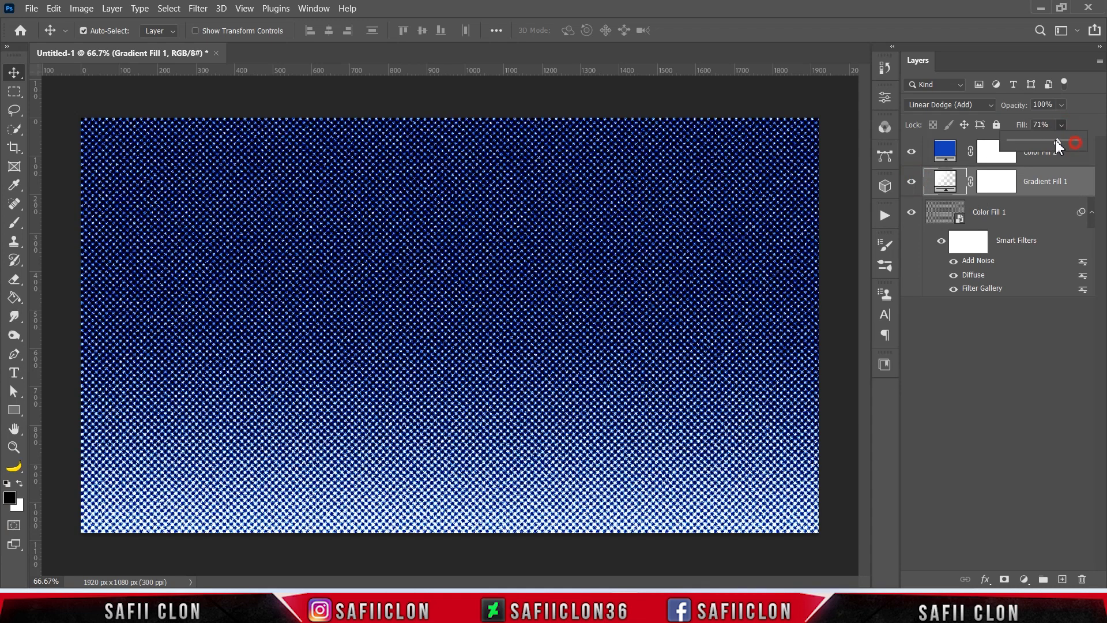
pyautogui.moveTo(1060, 140); pyautogui.dragTo(1043, 139)
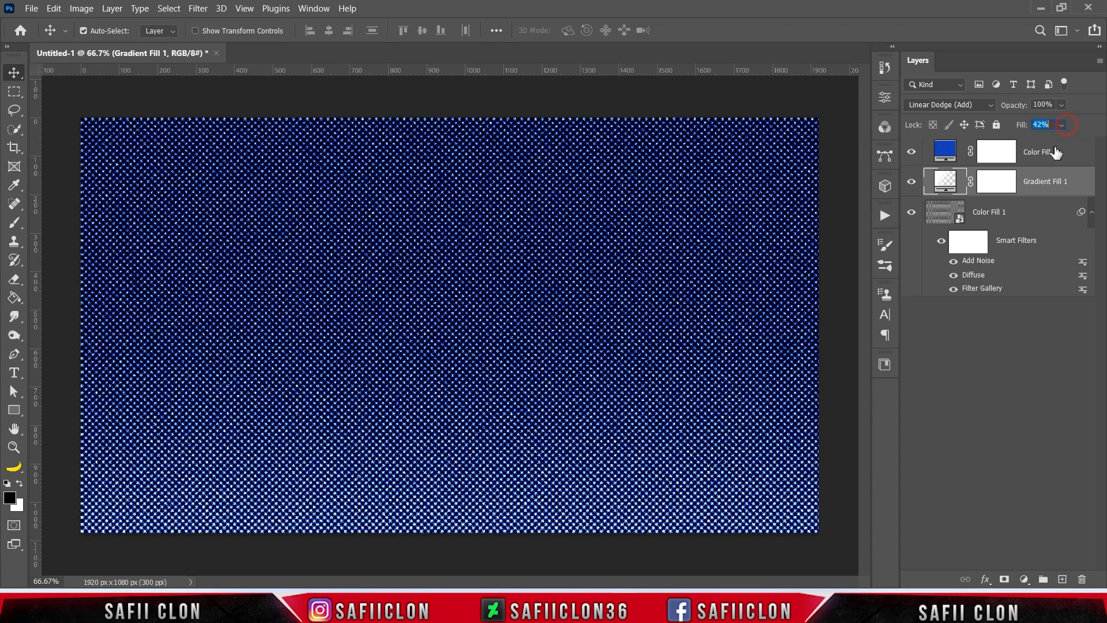
pyautogui.click(912, 182)
pyautogui.click(912, 183)
# Add a second gradient fill layer above the blue fill and choose the Color to Transparent preset from Basics for it
pyautogui.click(1063, 157)
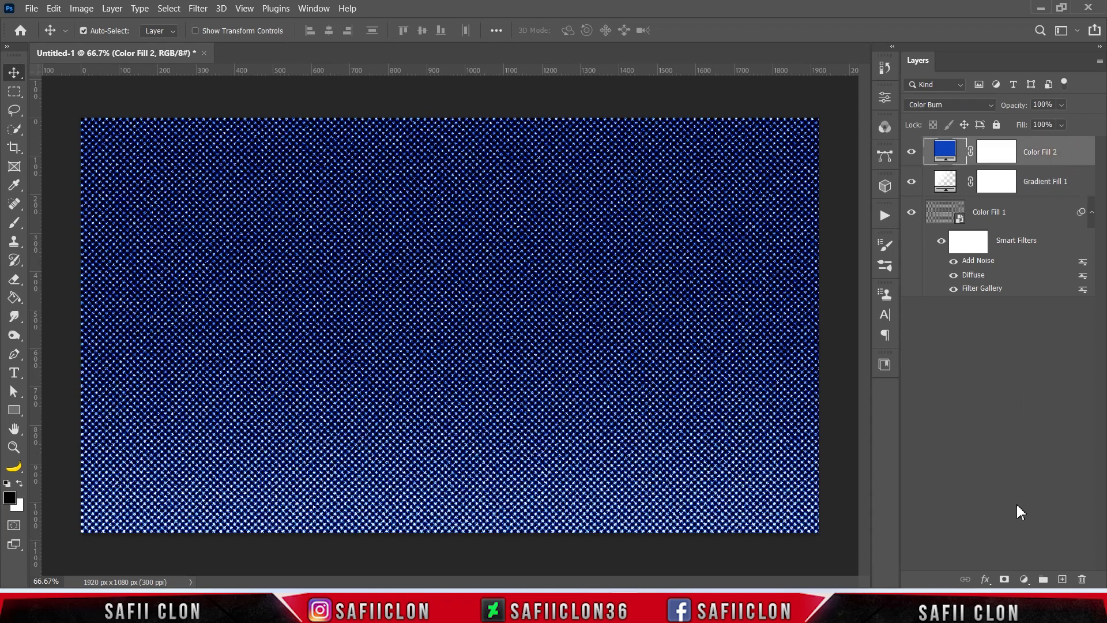
pyautogui.click(1025, 579)
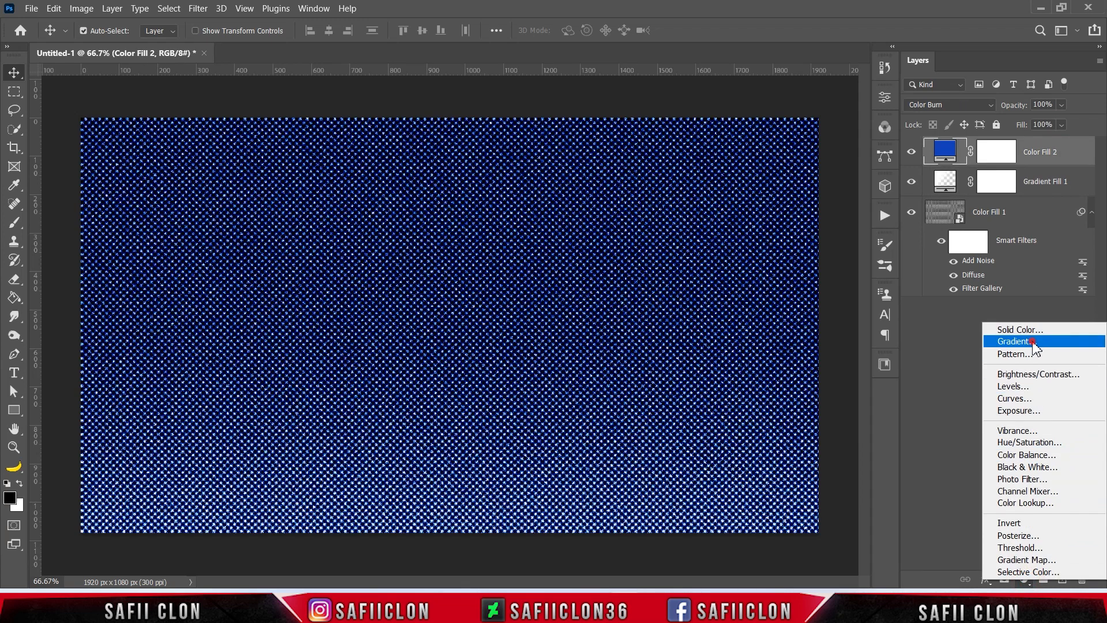
pyautogui.click(1015, 341)
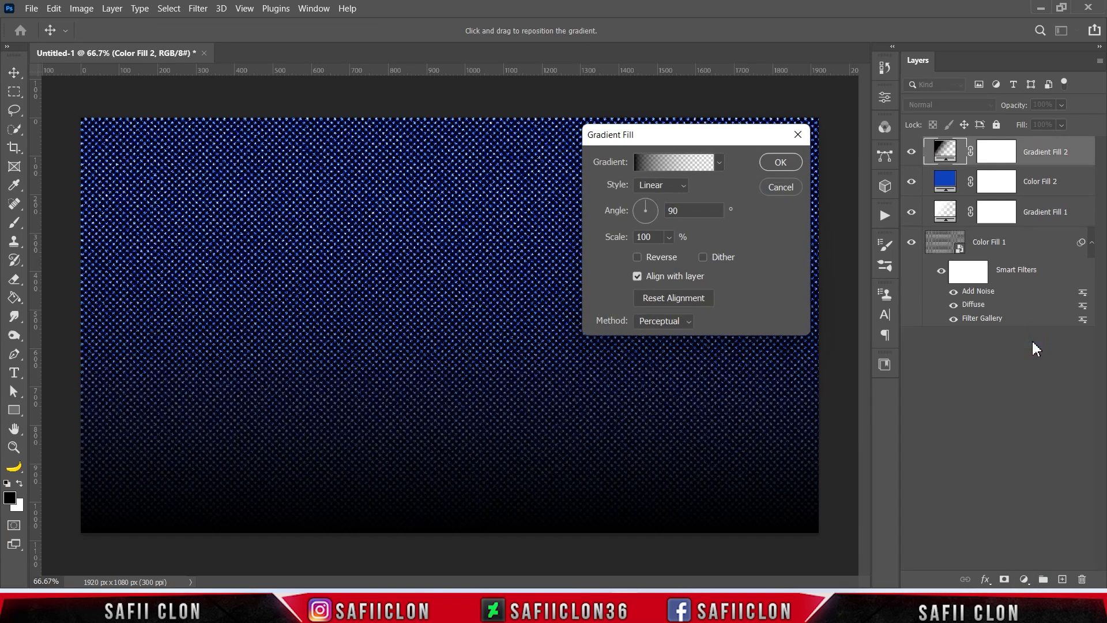
pyautogui.click(668, 162)
pyautogui.click(756, 130)
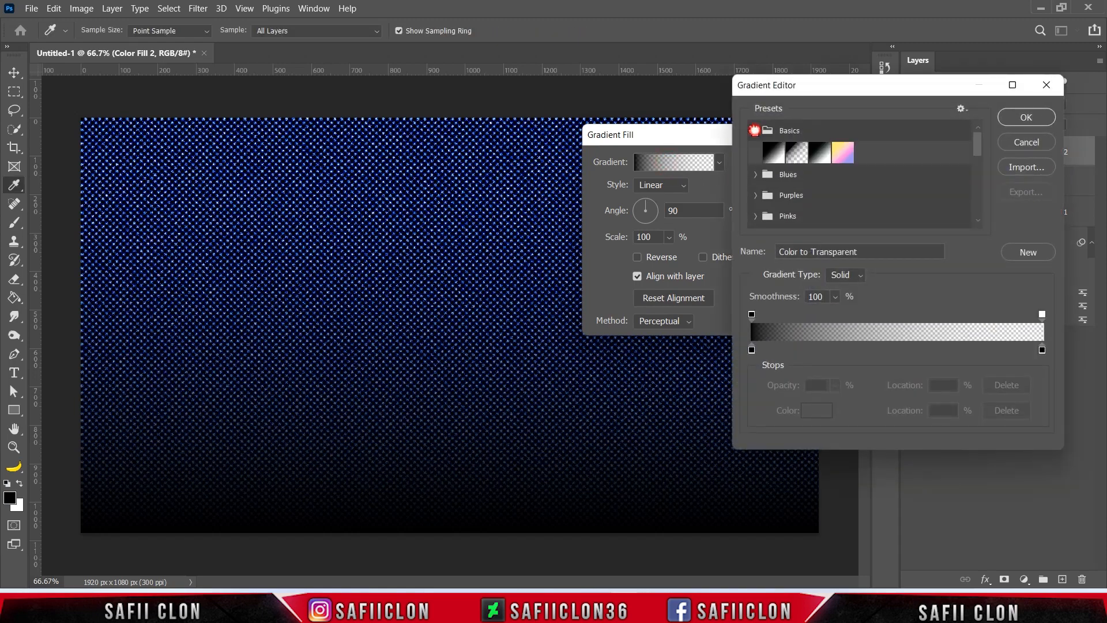
pyautogui.click(799, 156)
# Set the new gradient's starting color stop to dark blue (0e2d6d)
pyautogui.click(752, 350)
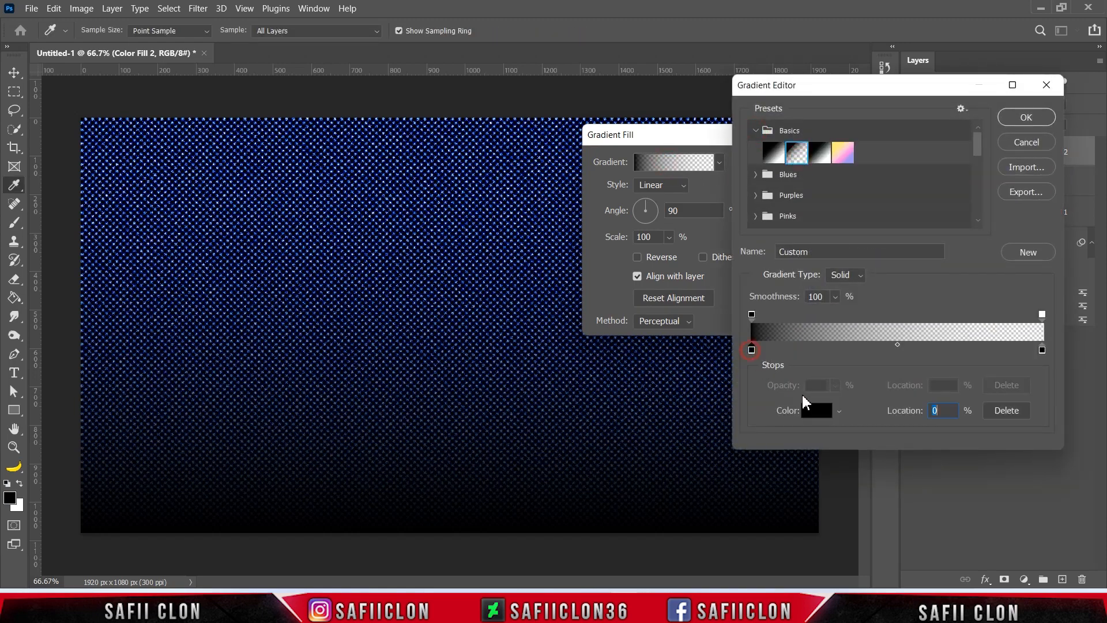
pyautogui.click(817, 410)
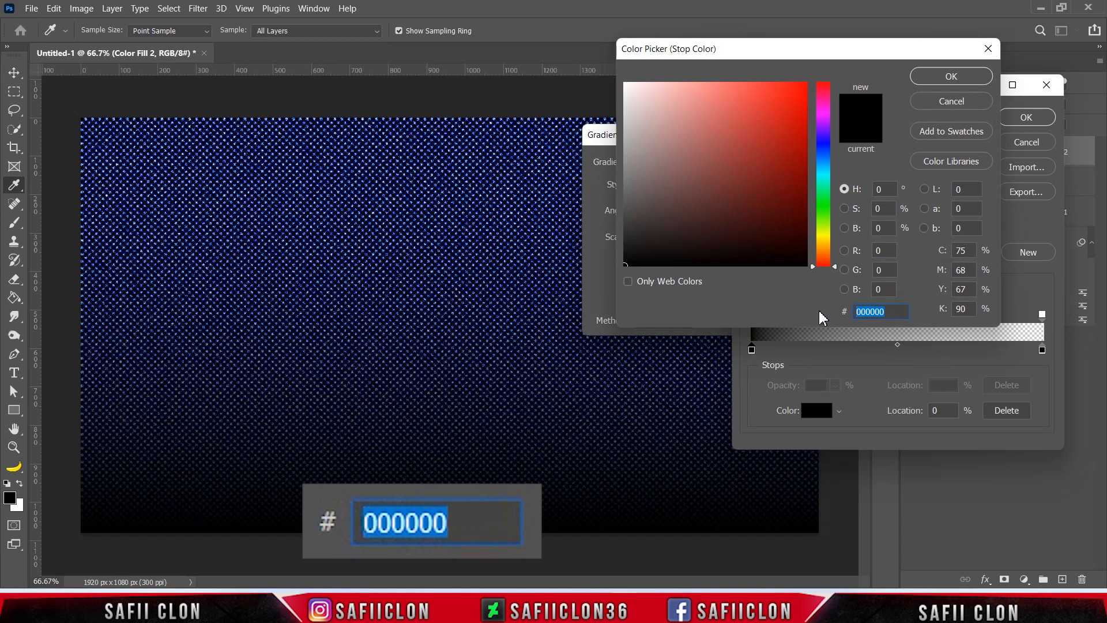
pyautogui.write('0e2')
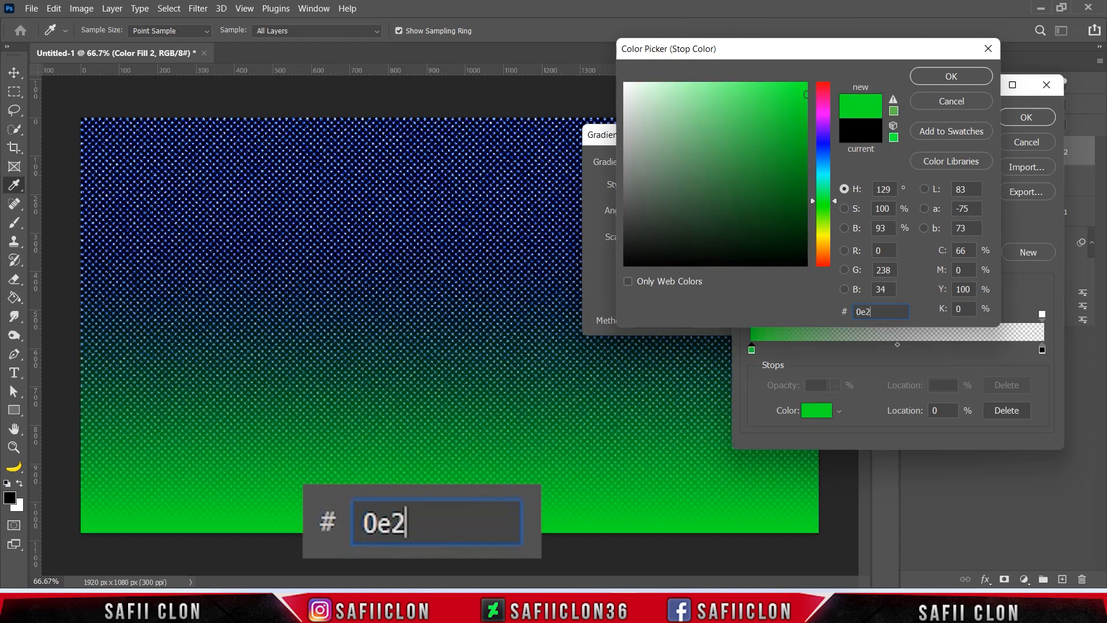
pyautogui.write('d6d')
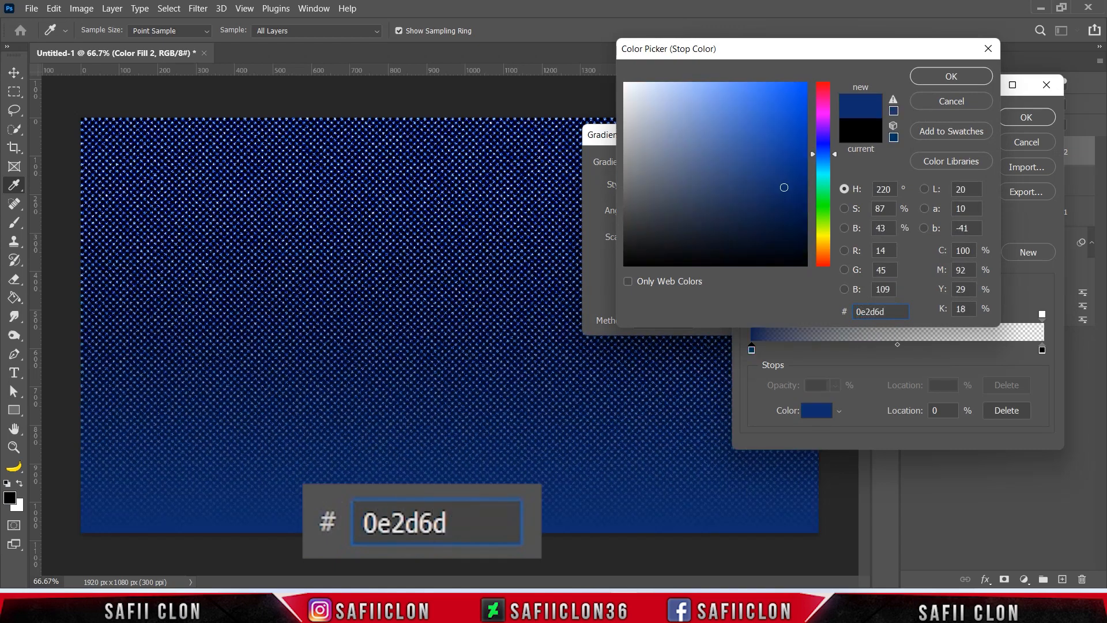
pyautogui.click(951, 76)
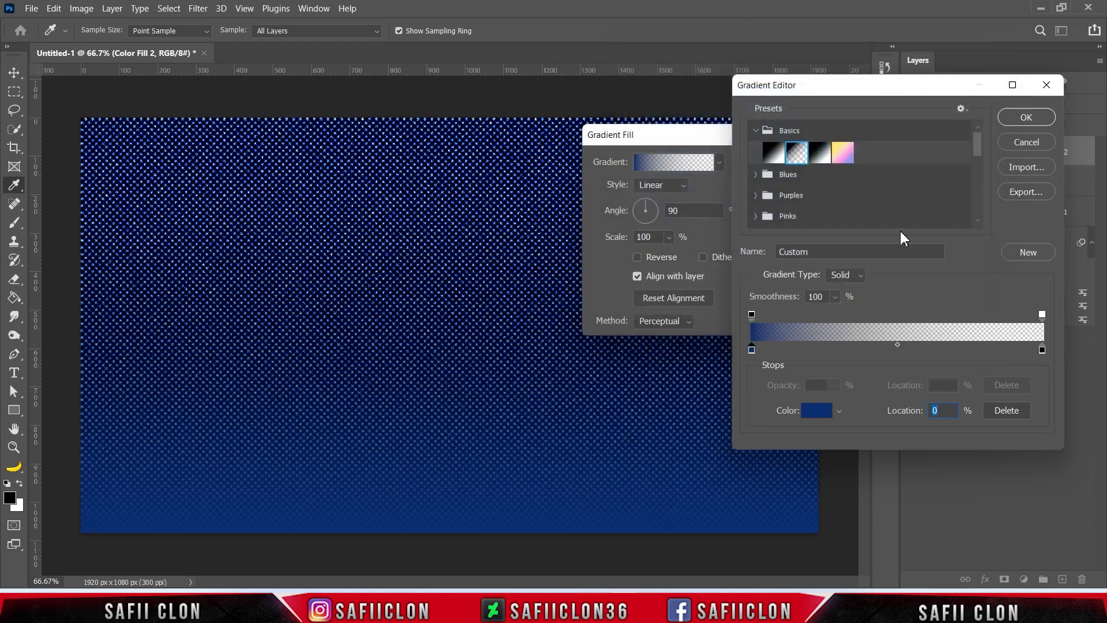
# Set the new gradient's end color stop to black (000000)
pyautogui.click(1042, 350)
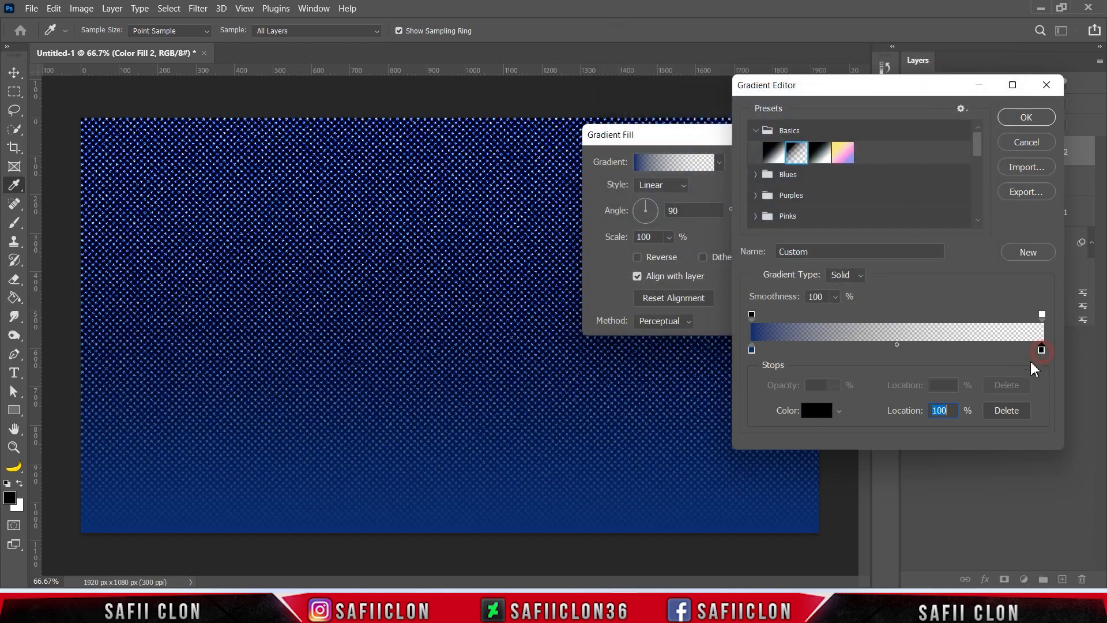
pyautogui.click(827, 411)
pyautogui.moveTo(652, 109)
pyautogui.mouseDown()
pyautogui.moveTo(667, 79)
pyautogui.moveTo(620, 280)
pyautogui.mouseUp()
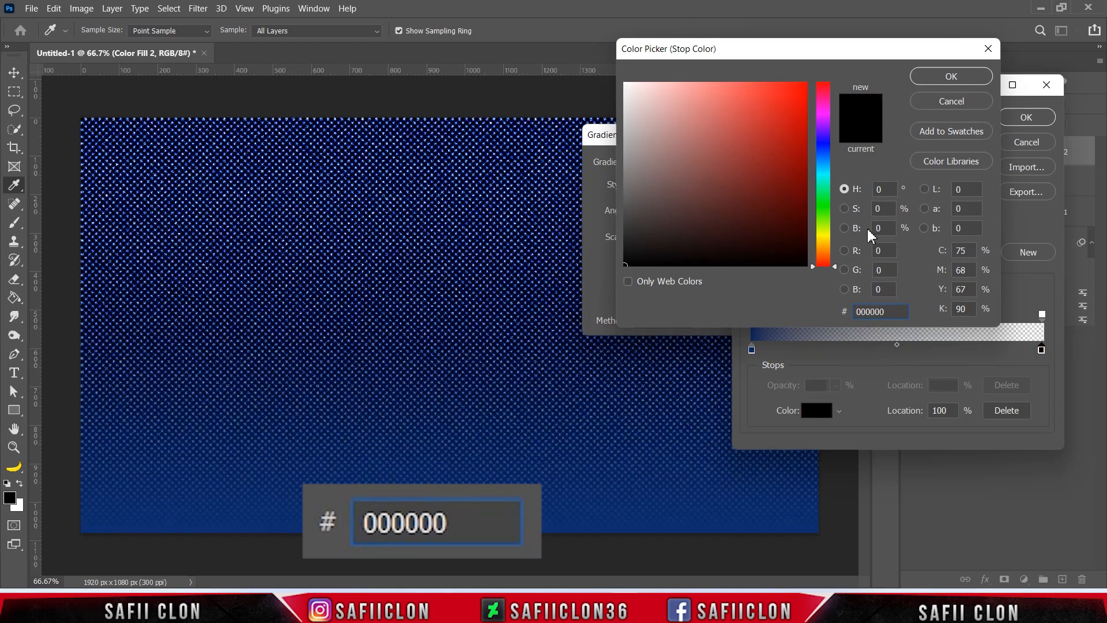
pyautogui.click(956, 81)
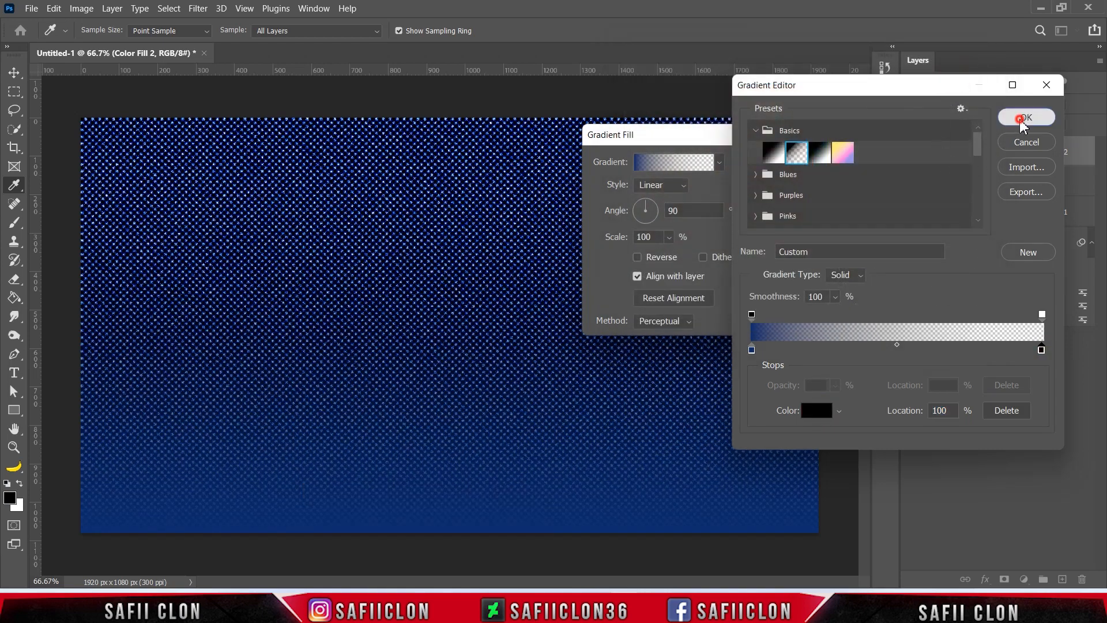
# Accept the edited gradient and reverse the gradient fill so the dark blue starts from the canvas's upper edge
pyautogui.click(1021, 122)
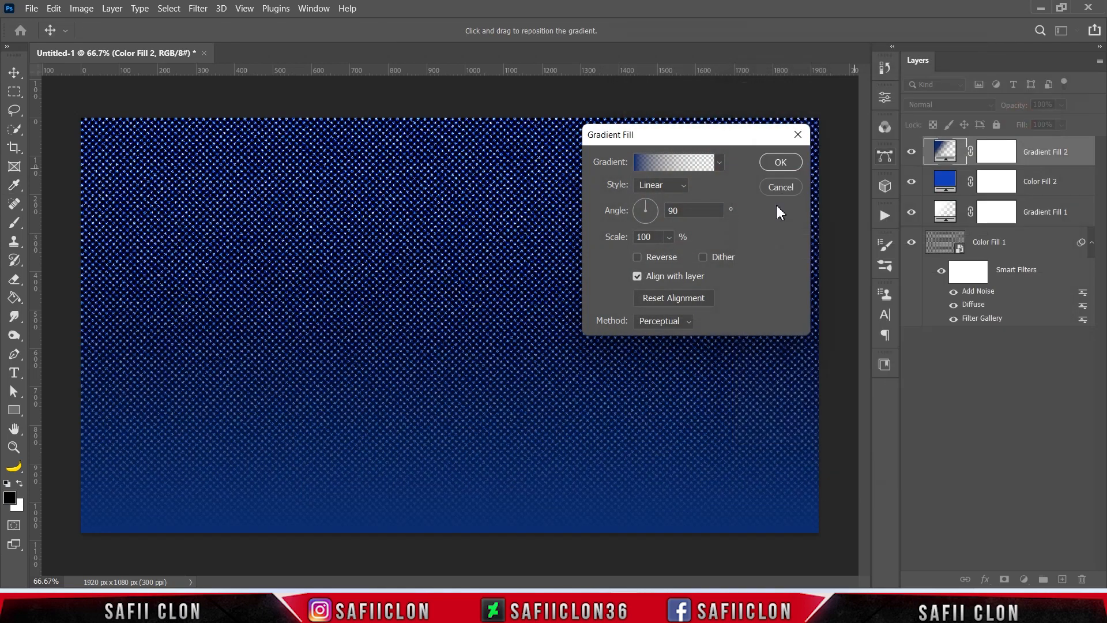
pyautogui.click(639, 259)
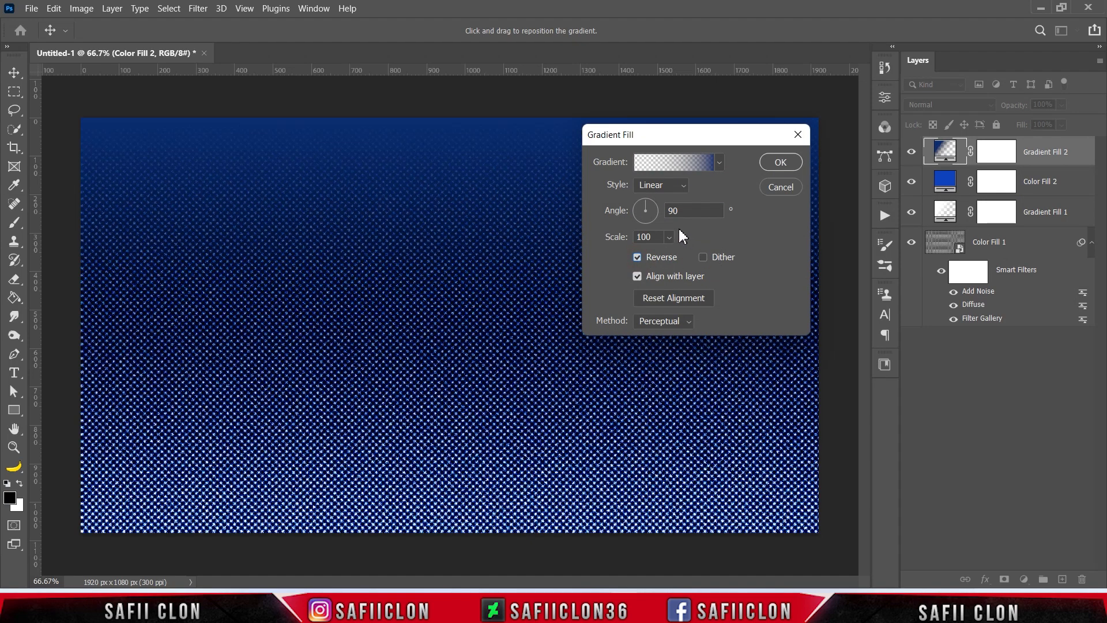
pyautogui.click(781, 163)
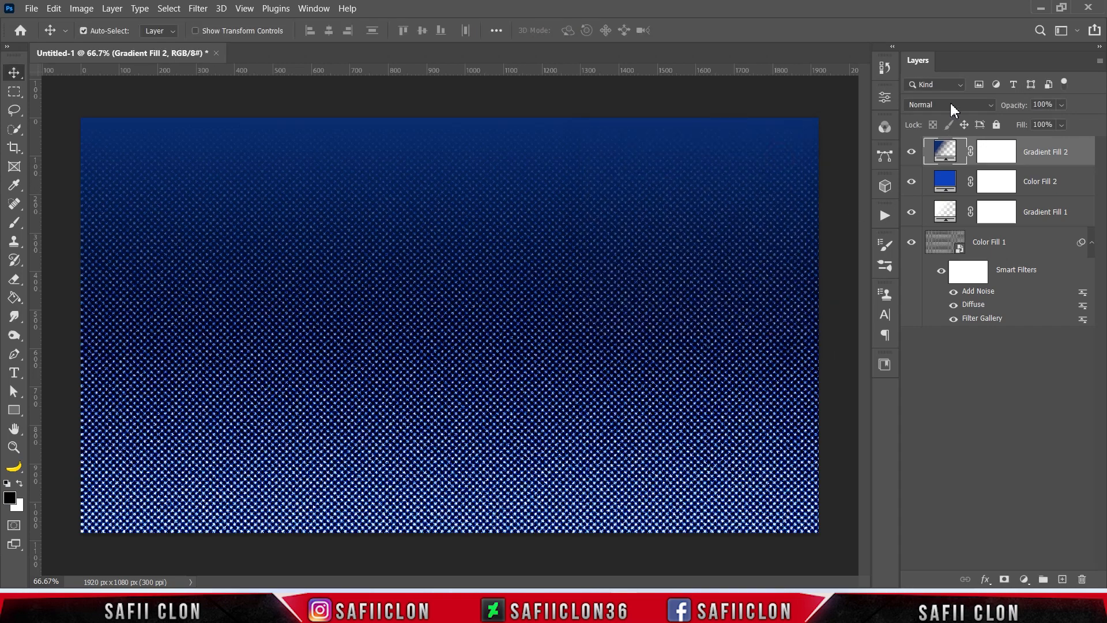
# Set the dark blue gradient layer's blending mode to Color Burn and compare the image with the layer hidden and shown
pyautogui.click(950, 104)
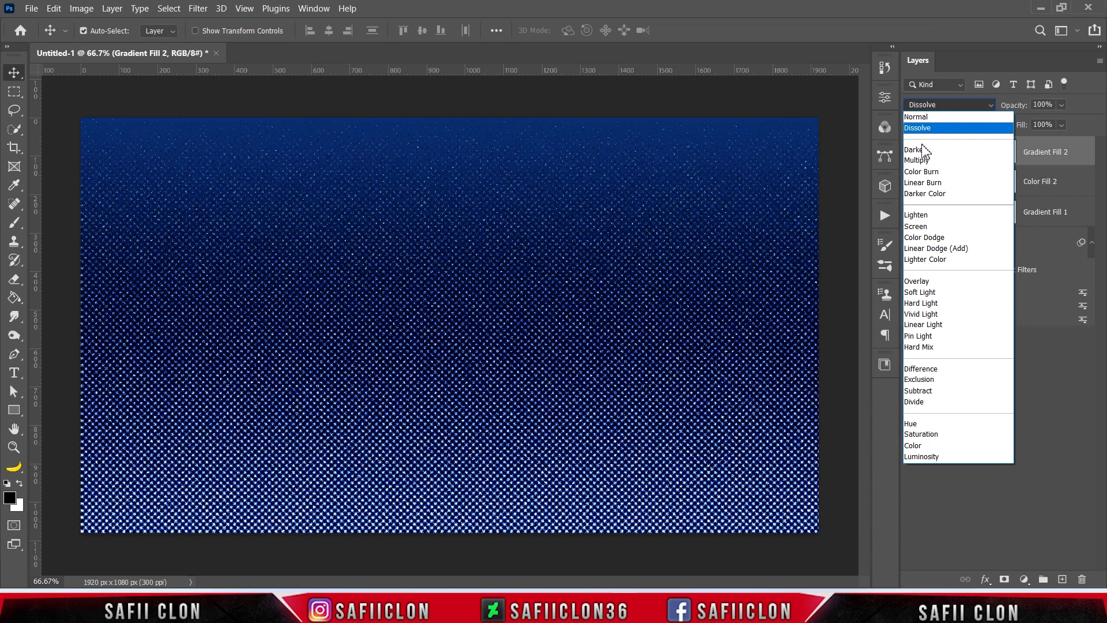
pyautogui.click(923, 172)
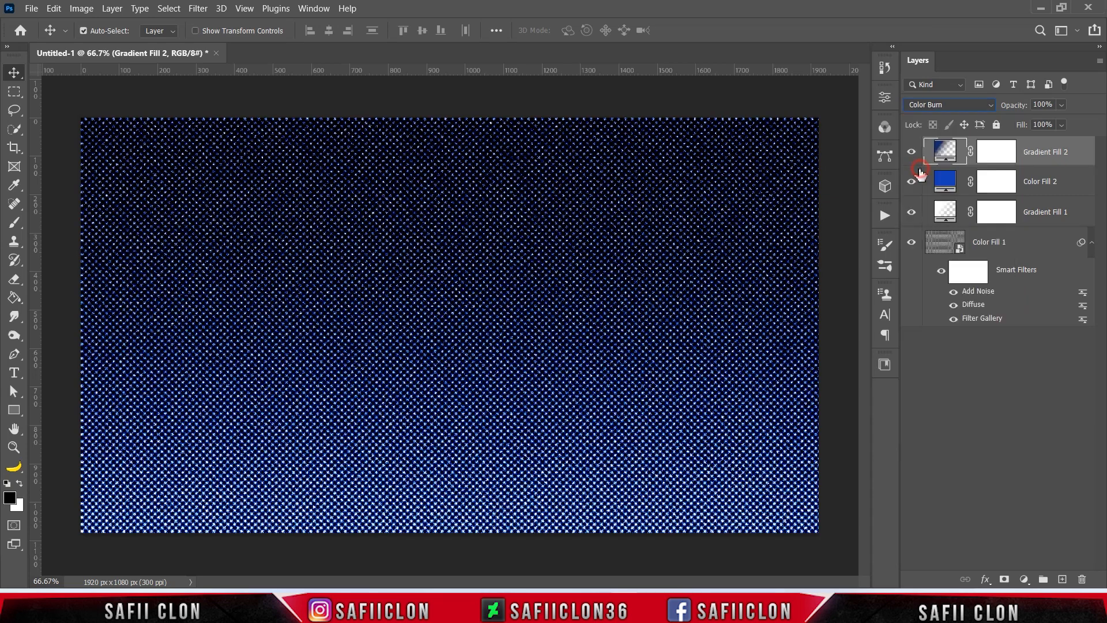
pyautogui.click(912, 153)
pyautogui.click(912, 153)
pyautogui.click(912, 154)
pyautogui.click(912, 153)
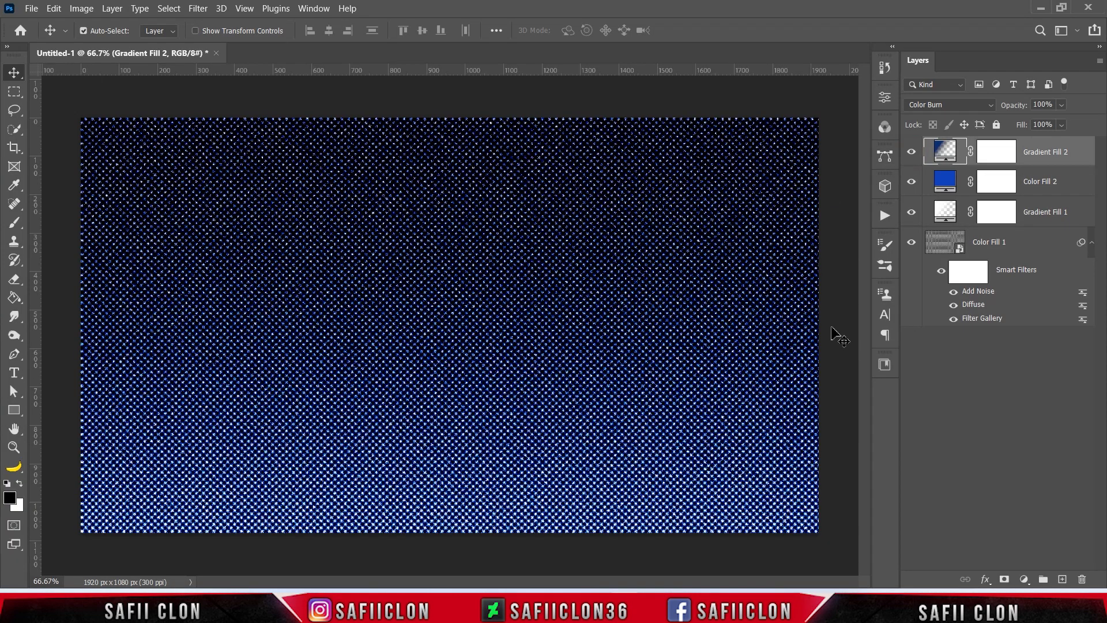
# Examine the halftone dots and the gradient fade up close and at reduced size
pyautogui.hotkey('ctrl', '+')
pyautogui.hotkey('ctrl', '+')
pyautogui.hotkey('ctrl', '+')
pyautogui.hotkey('ctrl', '+')
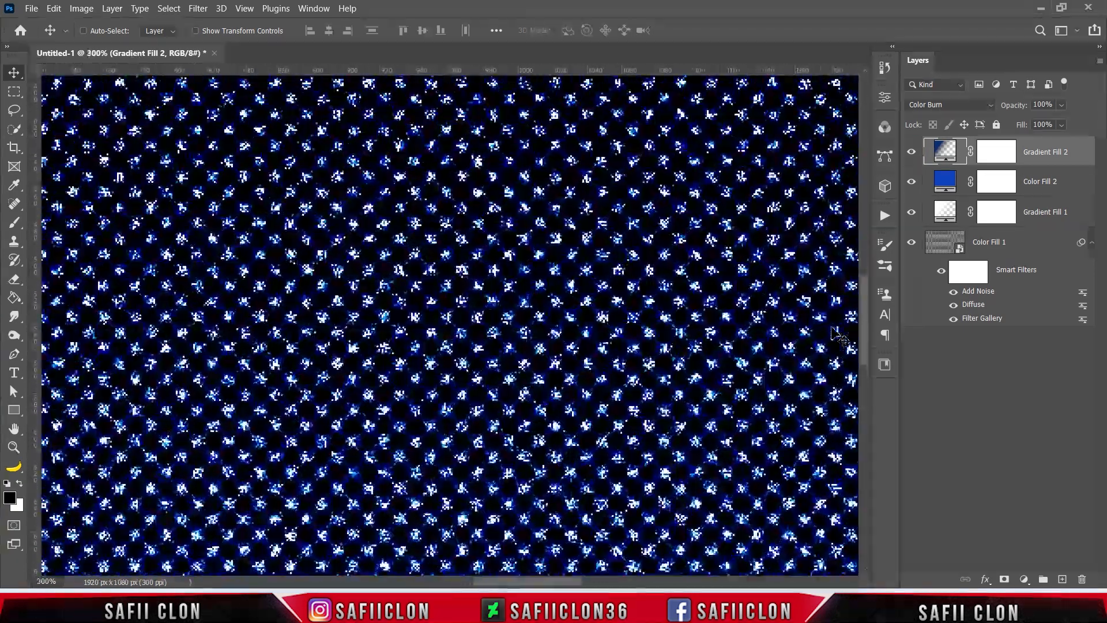
pyautogui.hotkey('ctrl', '-')
pyautogui.hotkey('ctrl', '-')
pyautogui.hotkey('ctrl', '-')
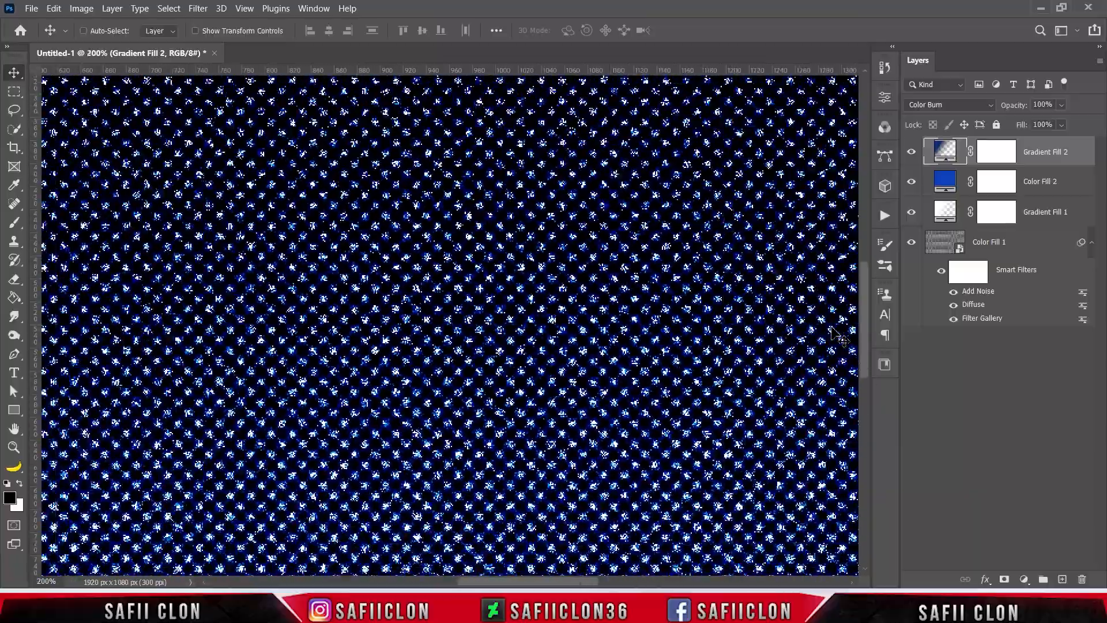
pyautogui.hotkey('ctrl', '-')
pyautogui.hotkey('ctrl', '-')
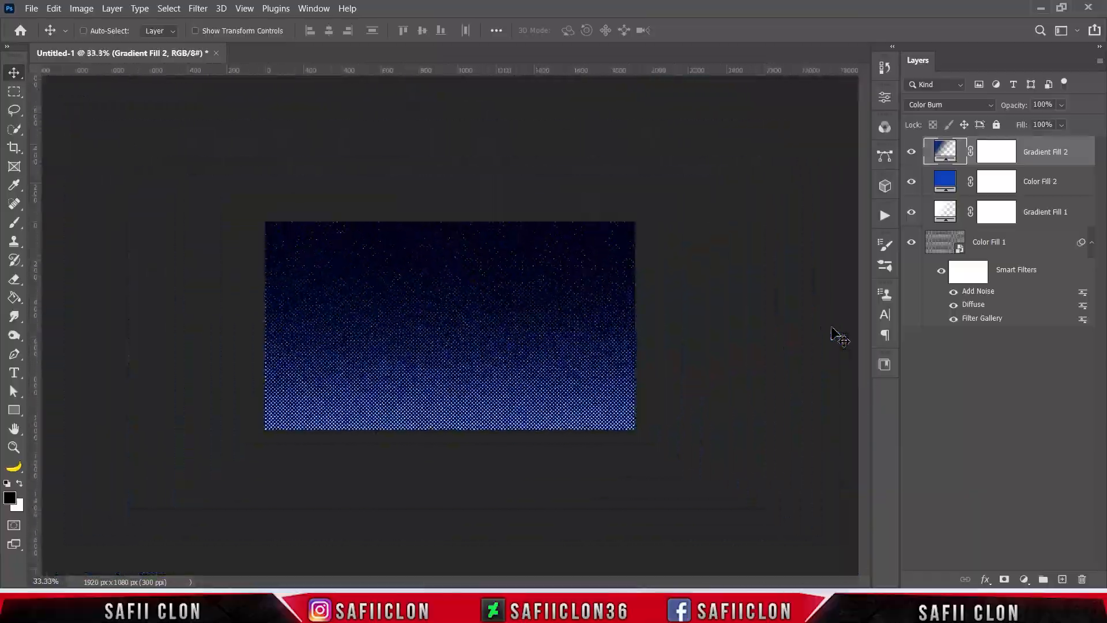
pyautogui.hotkey('ctrl', '+')
pyautogui.hotkey('ctrl', '+')
pyautogui.hotkey('ctrl', '+')
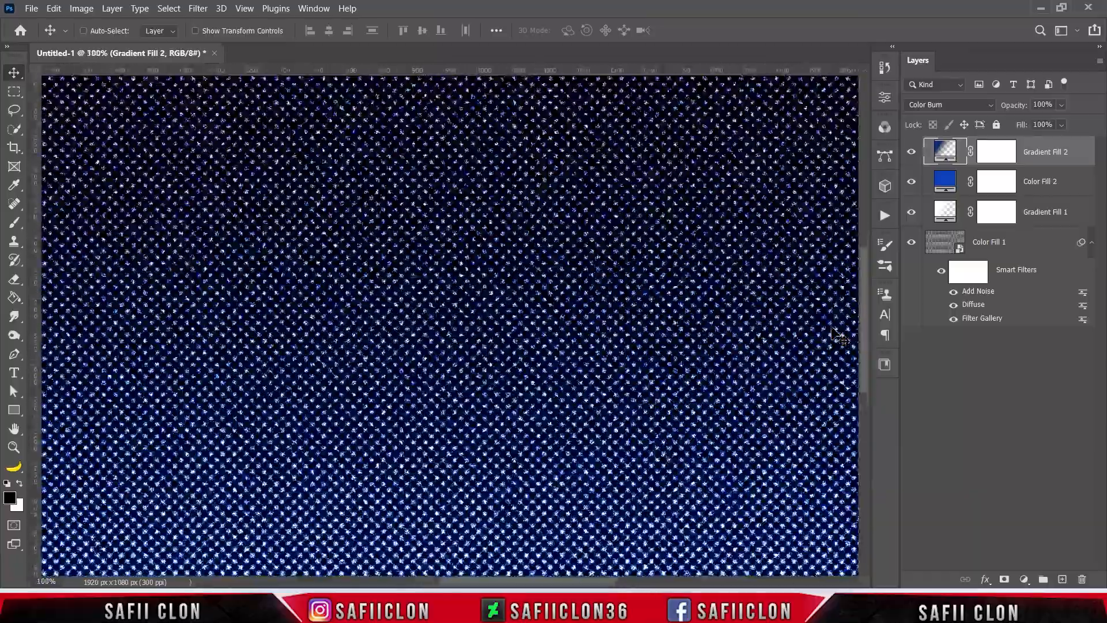
pyautogui.hotkey('ctrl', '-')
pyautogui.hotkey('ctrl', '-')
pyautogui.hotkey('ctrl', '-')
pyautogui.hotkey('ctrl', '-')
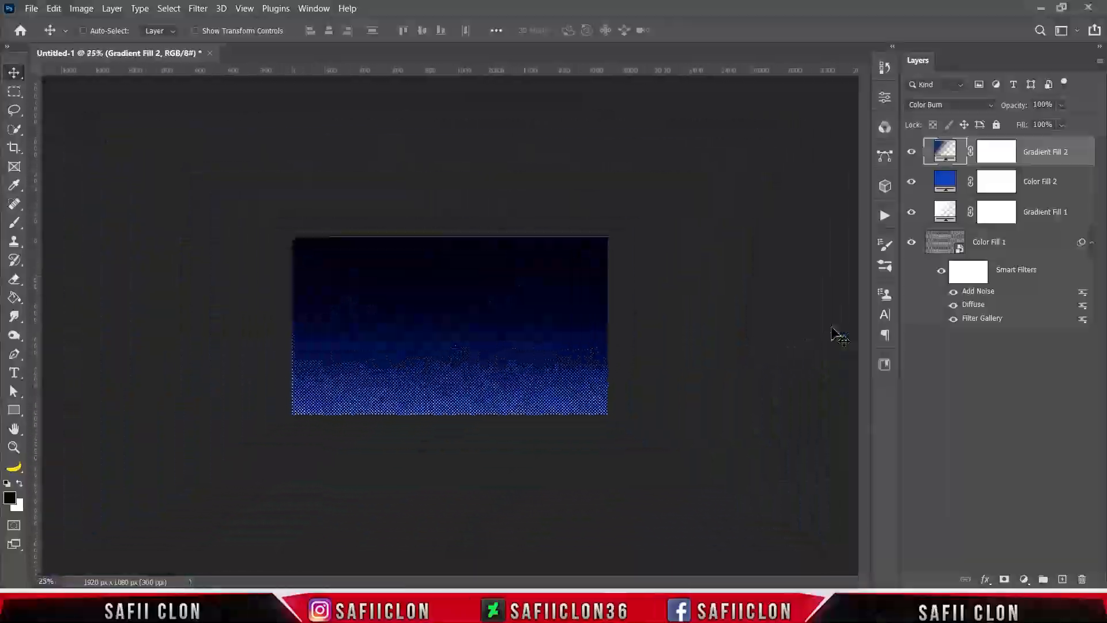
pyautogui.hotkey('ctrl', '+')
pyautogui.hotkey('ctrl', '+')
pyautogui.hotkey('ctrl', '+')
pyautogui.hotkey('ctrl', '+')
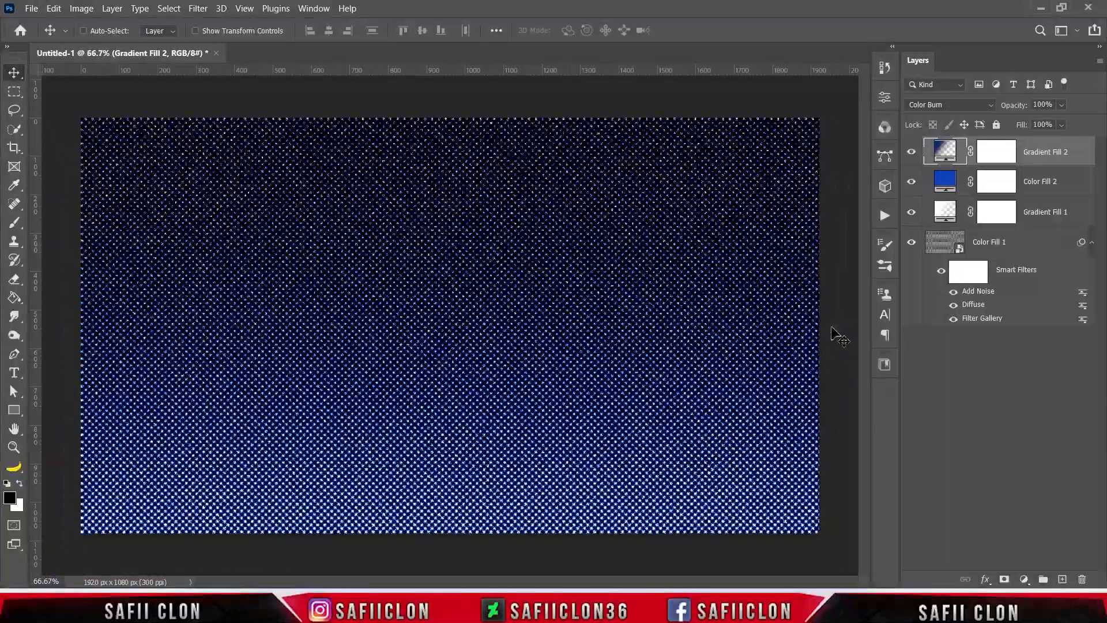
pyautogui.hotkey('ctrl', '-')
# Compare the image with the dark blue gradient, white gradient and halftone layers each hidden and shown
pyautogui.click(912, 151)
pyautogui.click(912, 152)
pyautogui.click(912, 212)
pyautogui.click(912, 213)
pyautogui.click(911, 192)
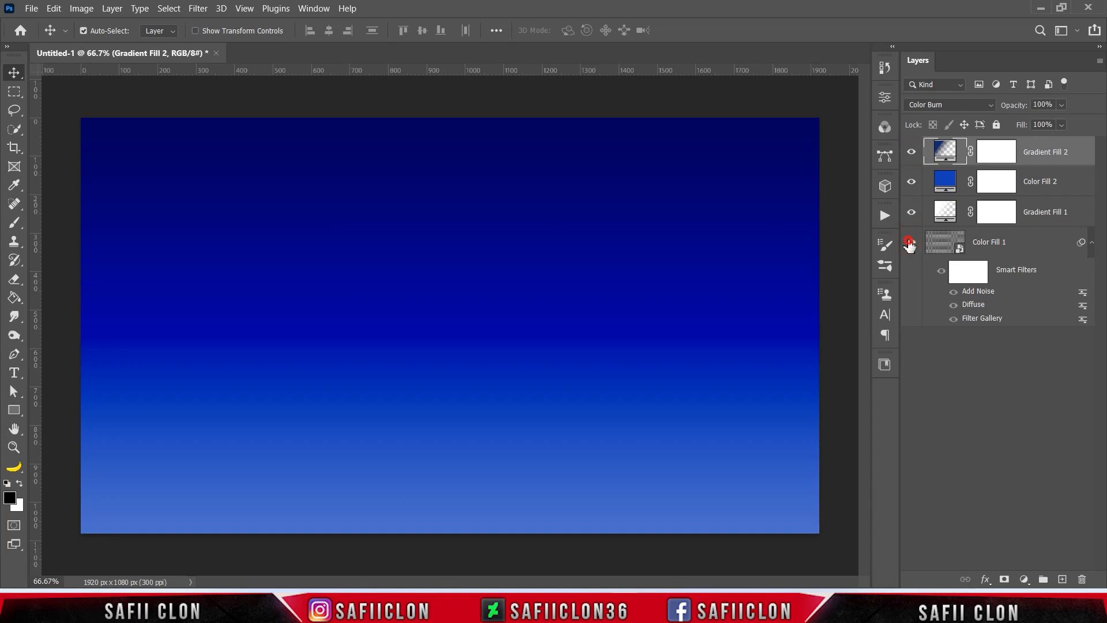
pyautogui.click(911, 243)
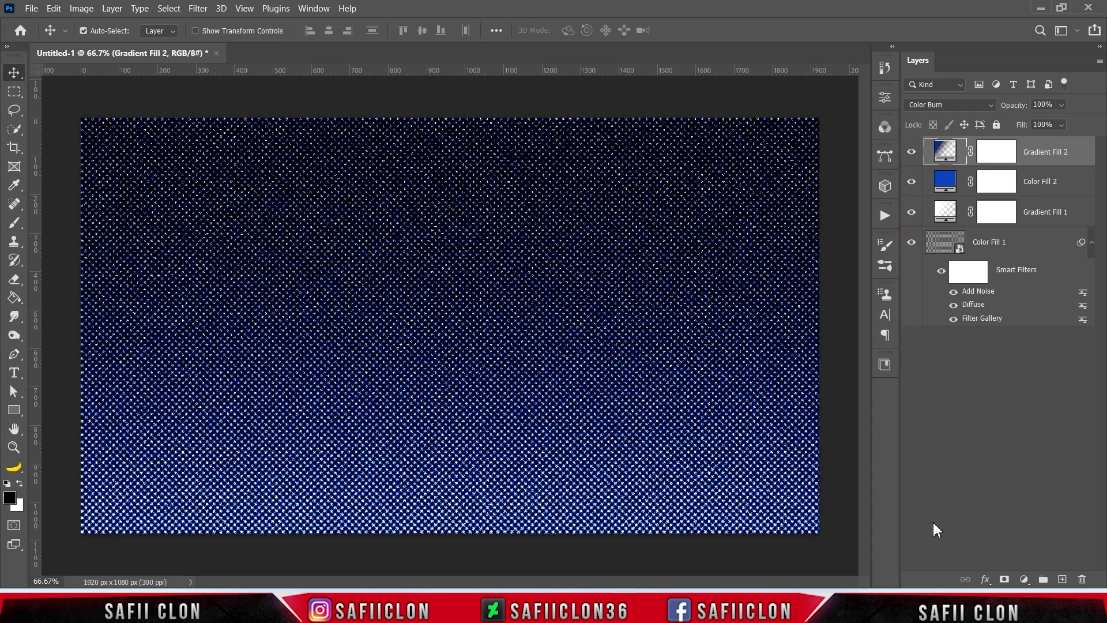